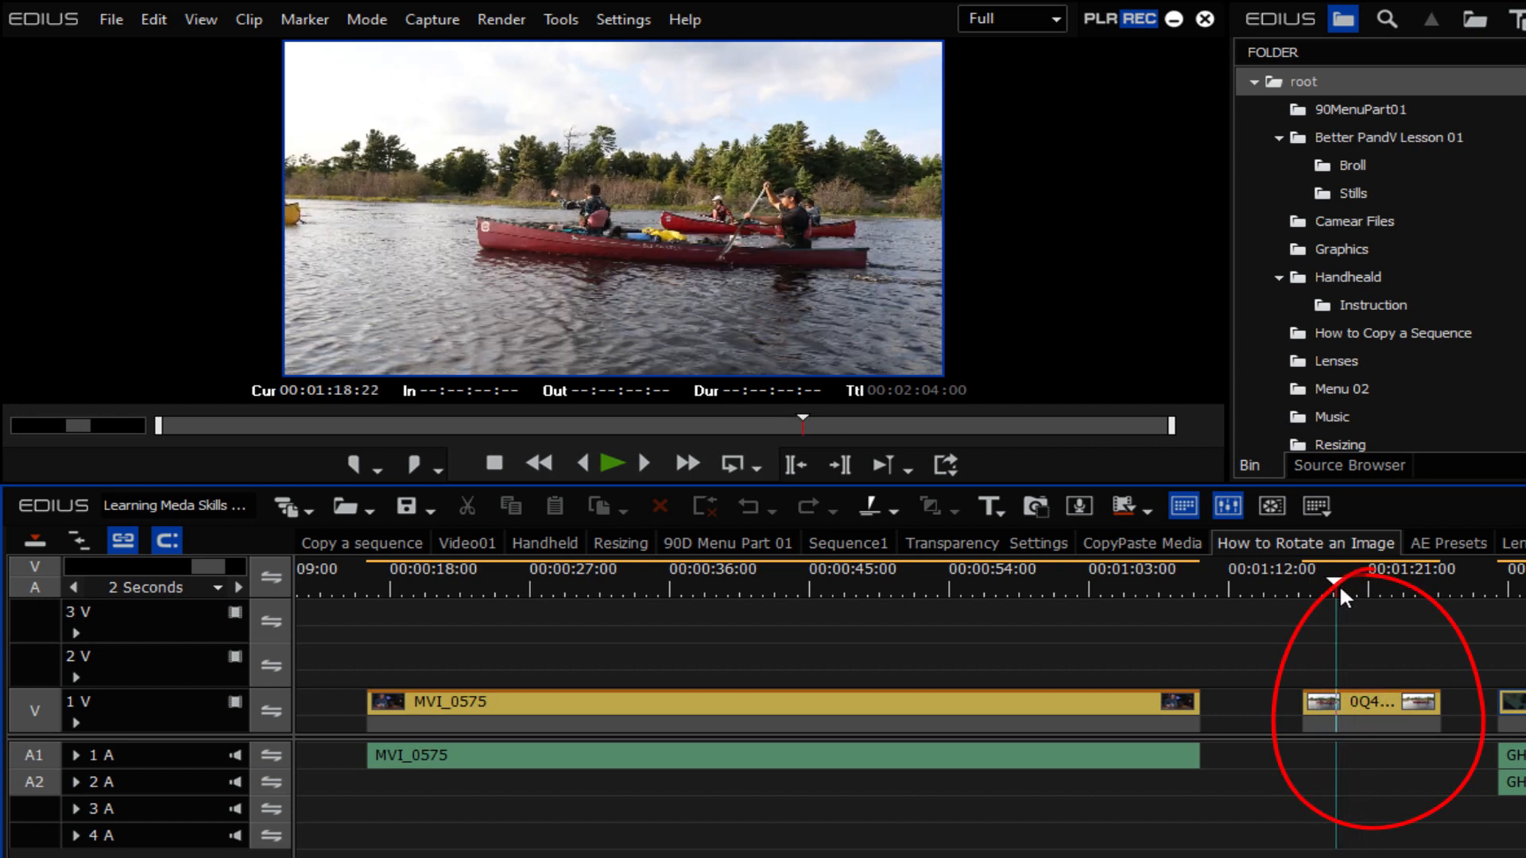
Open the Layouter for the canoe clip 0Q4A8295 on track 1 V and set its rotation to -2.30°.
click(1356, 704)
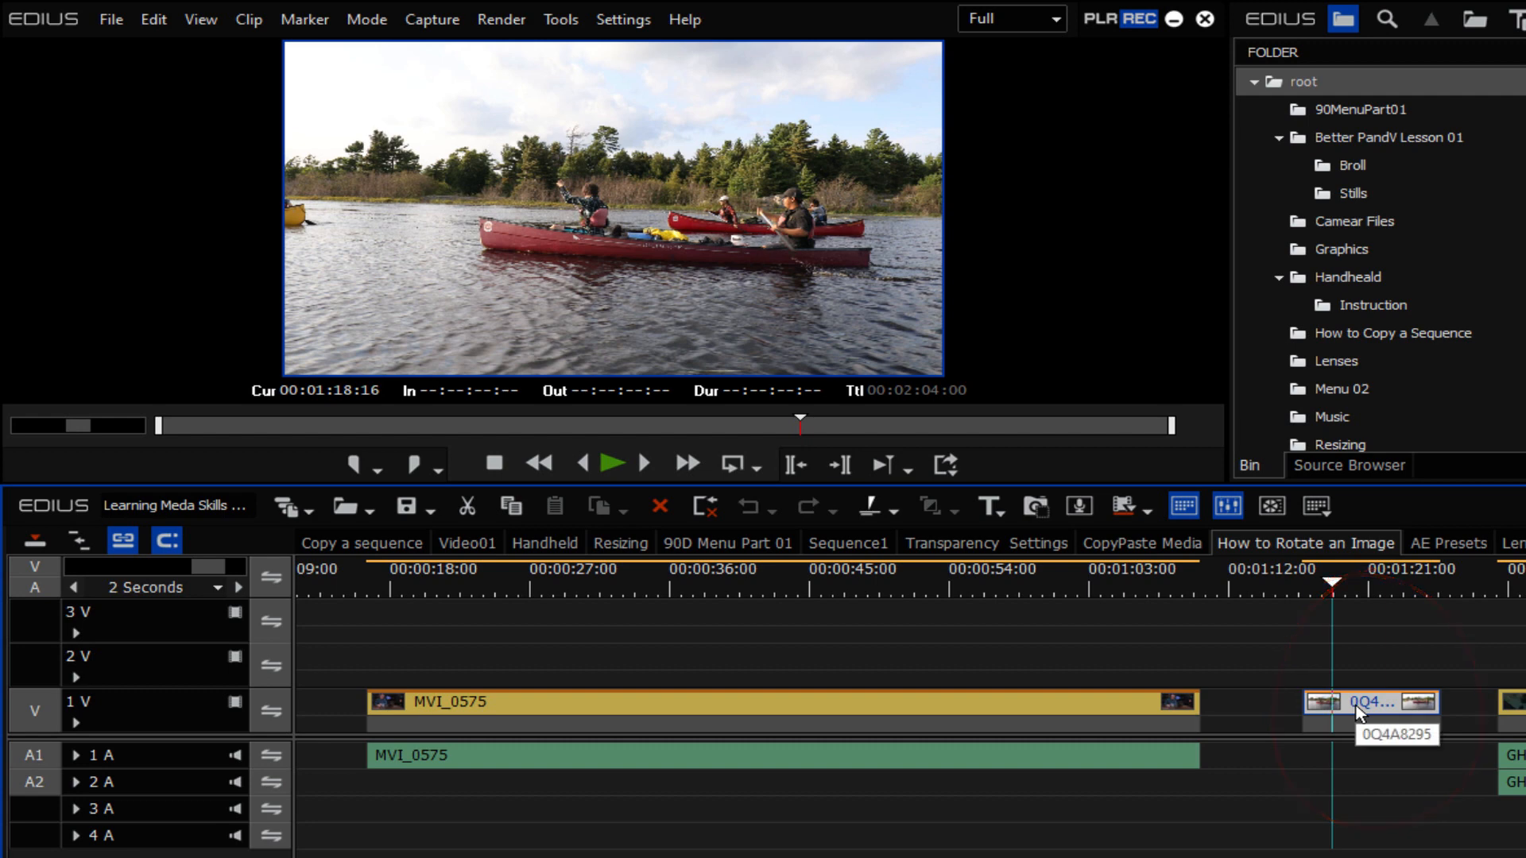
key(F7)
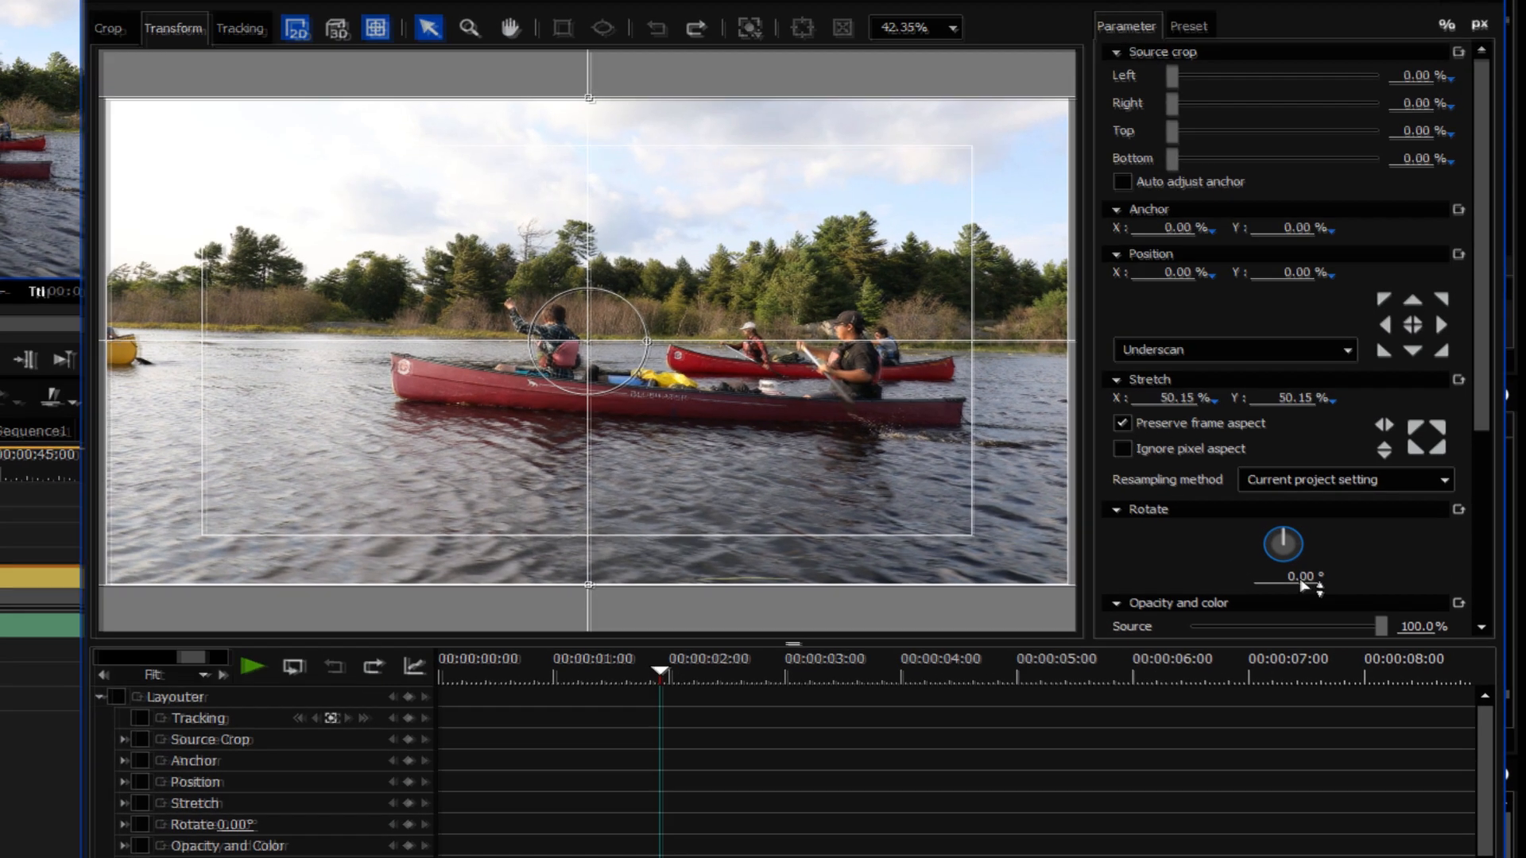
click(1301, 577)
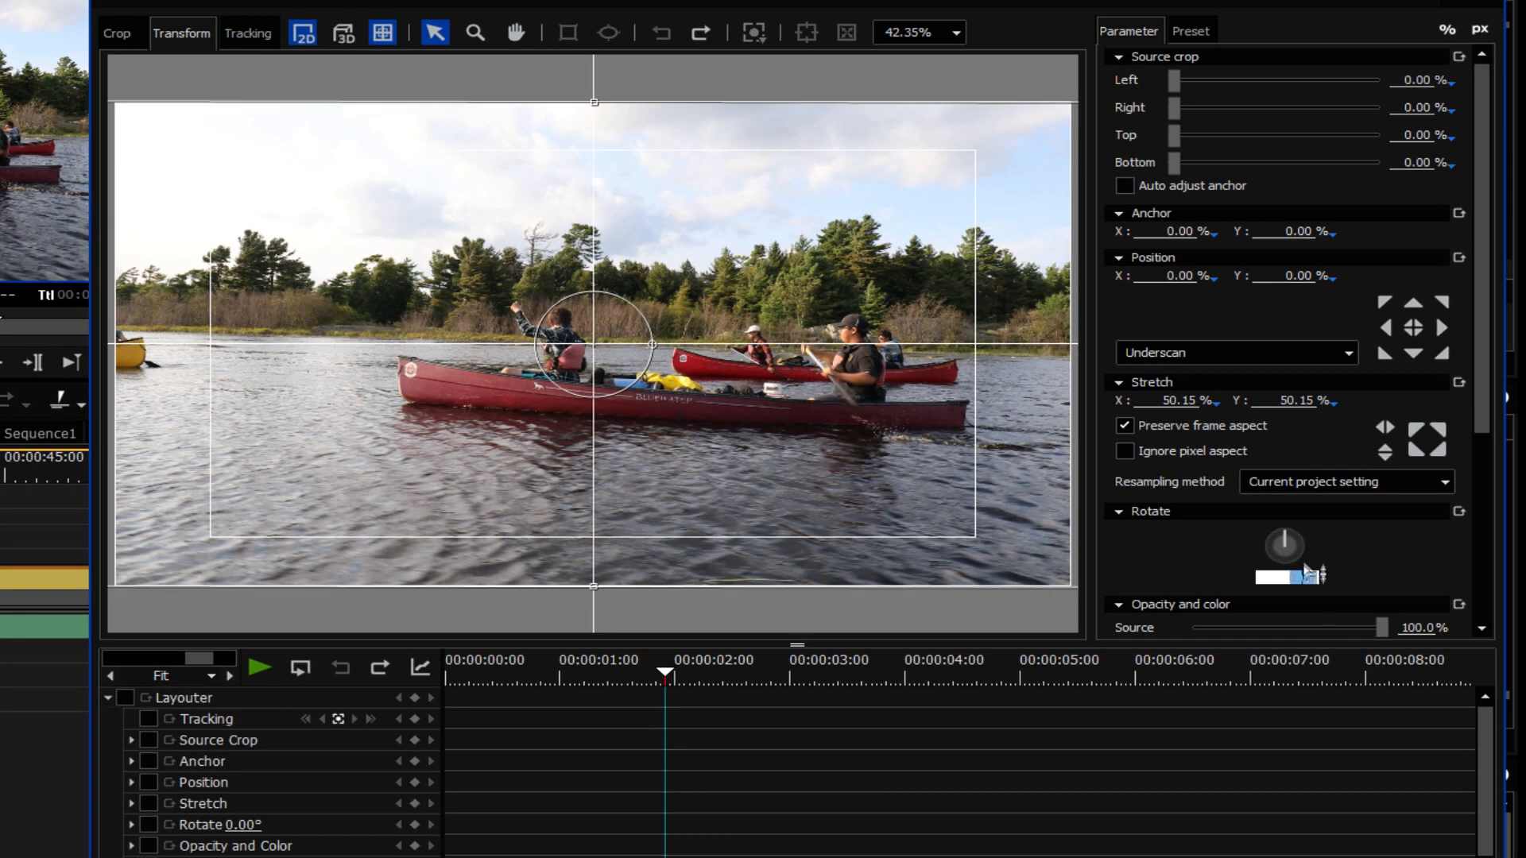
text(4)
key(Return)
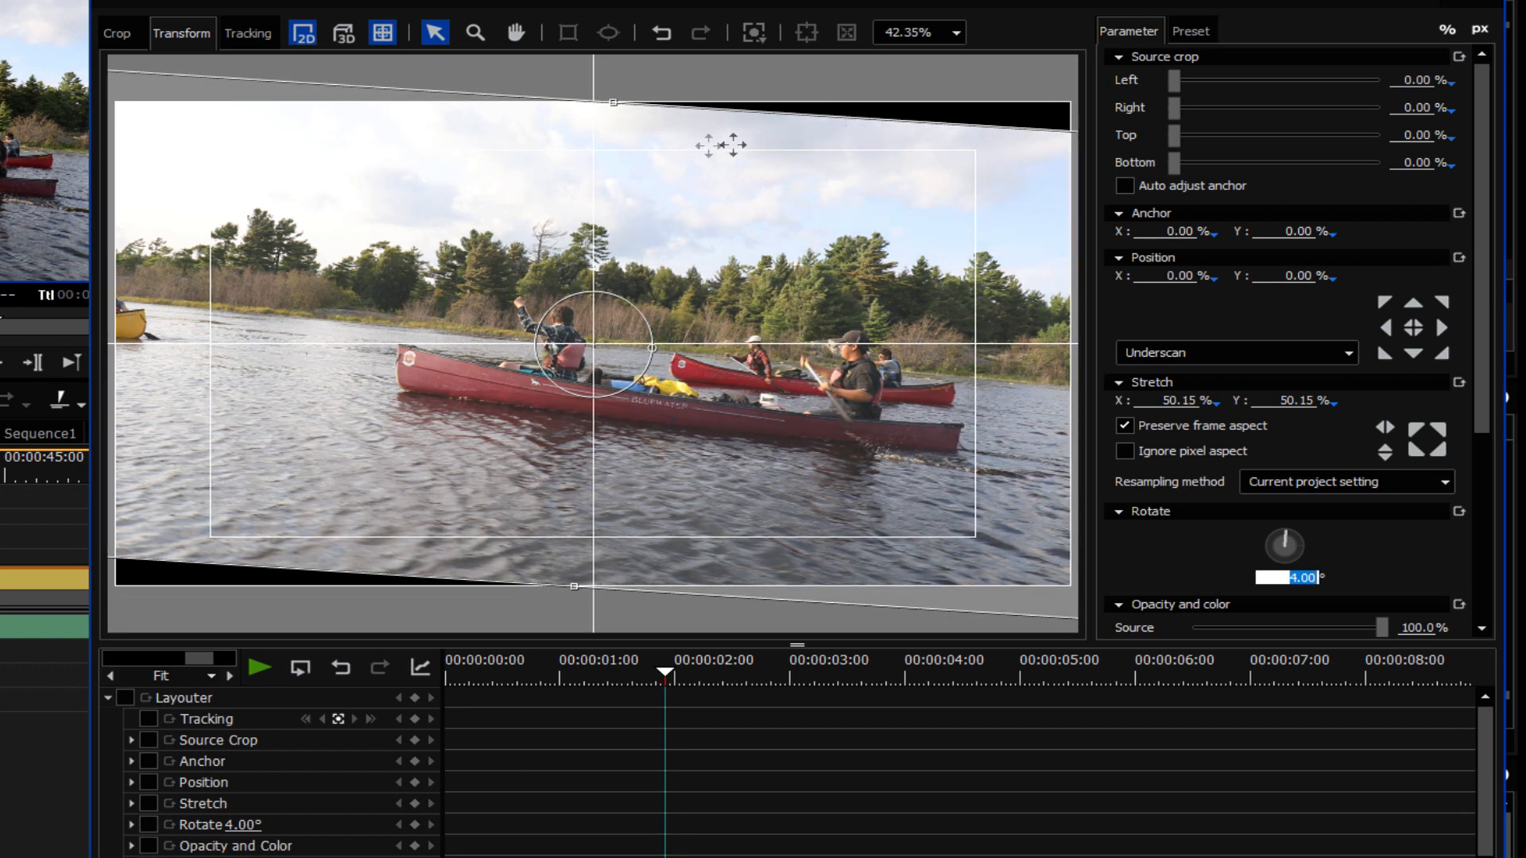
text(-0.4)
key(Return)
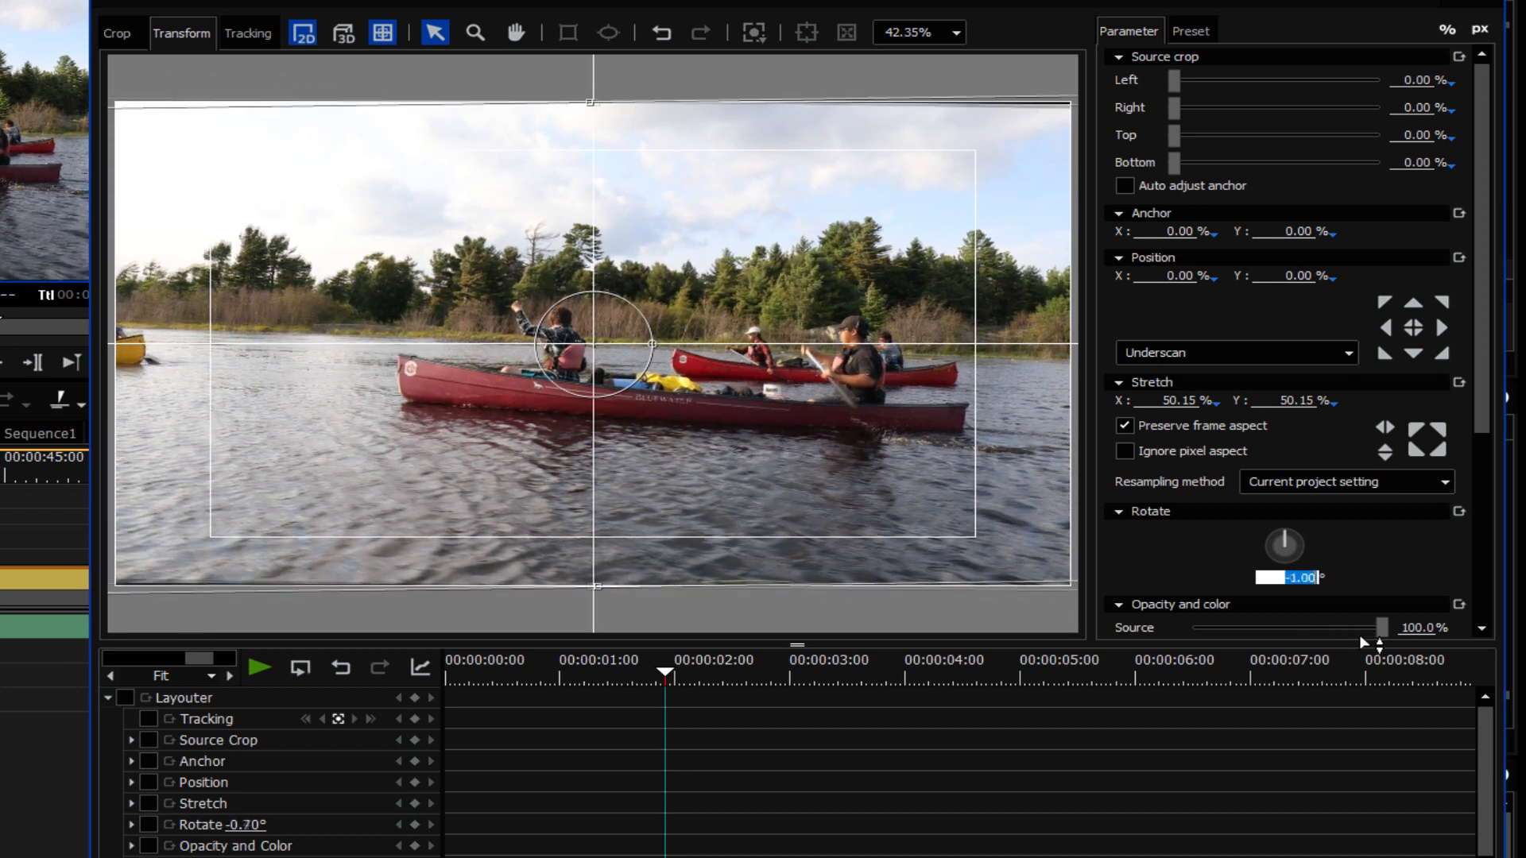
text(-2.3)
key(Return)
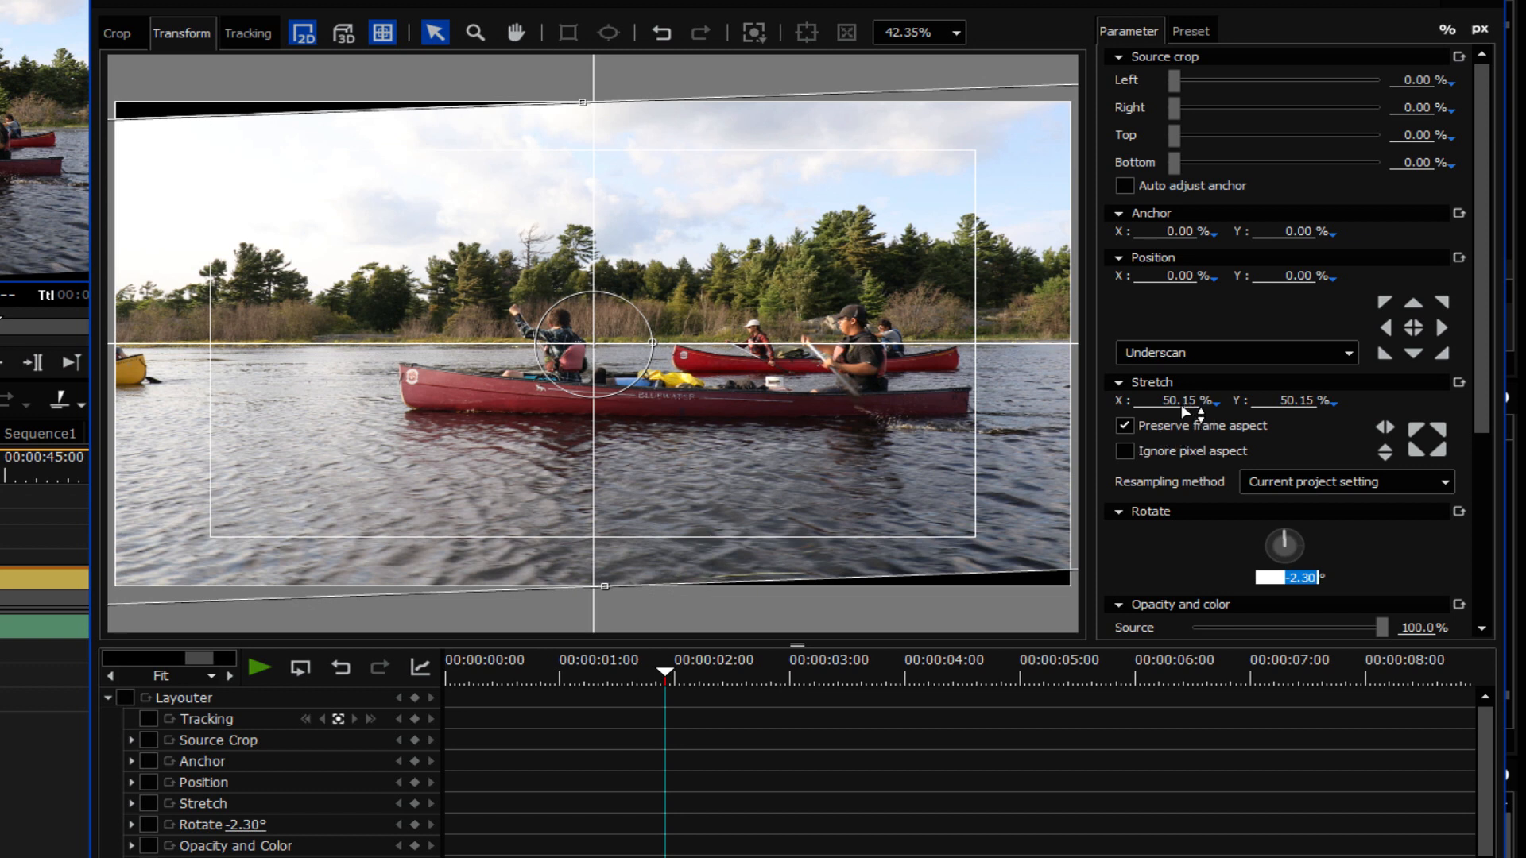
Enlarge the rotated canoe clip to a stretch of 54.60% so it covers the black corners.
drag(1186, 412, 1176, 341)
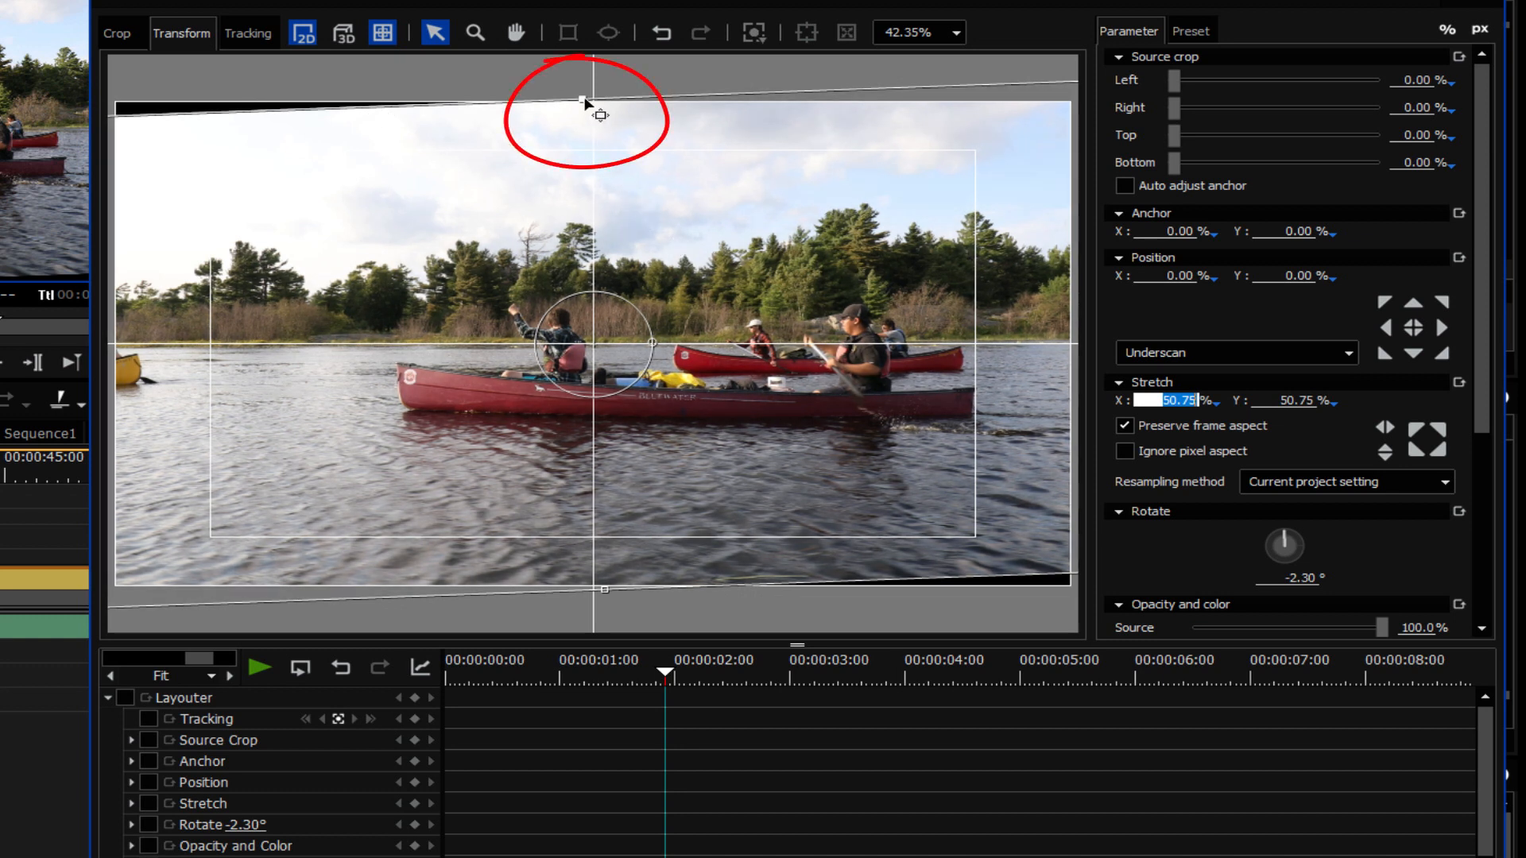
click(584, 99)
drag(584, 99, 581, 83)
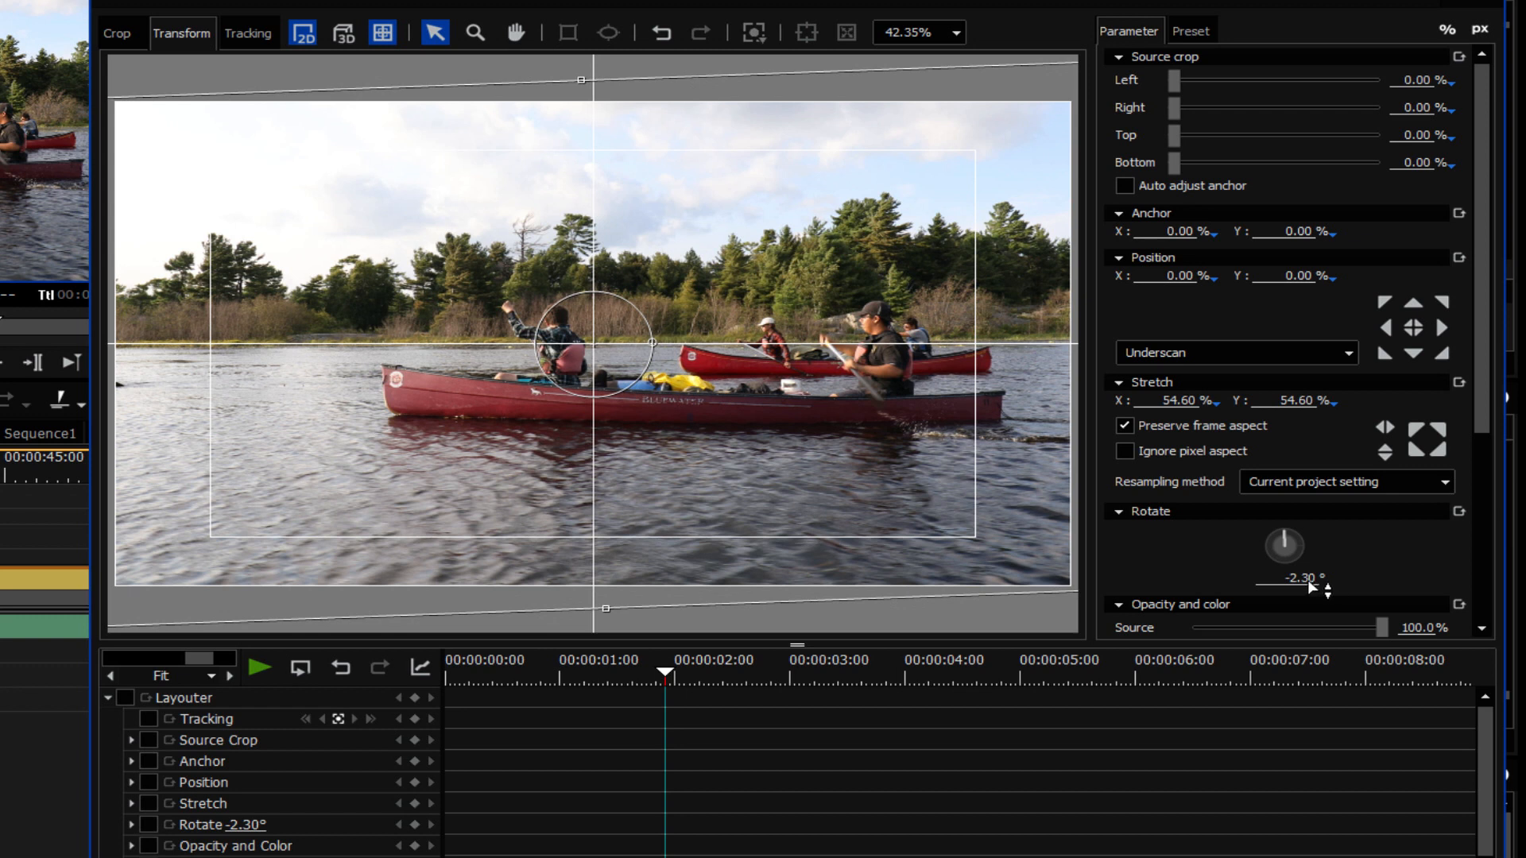
Try rotations of -0.50° and 0.50° on the canoe clip, return to -2.30°, and apply the layout.
drag(1285, 537, 1287, 529)
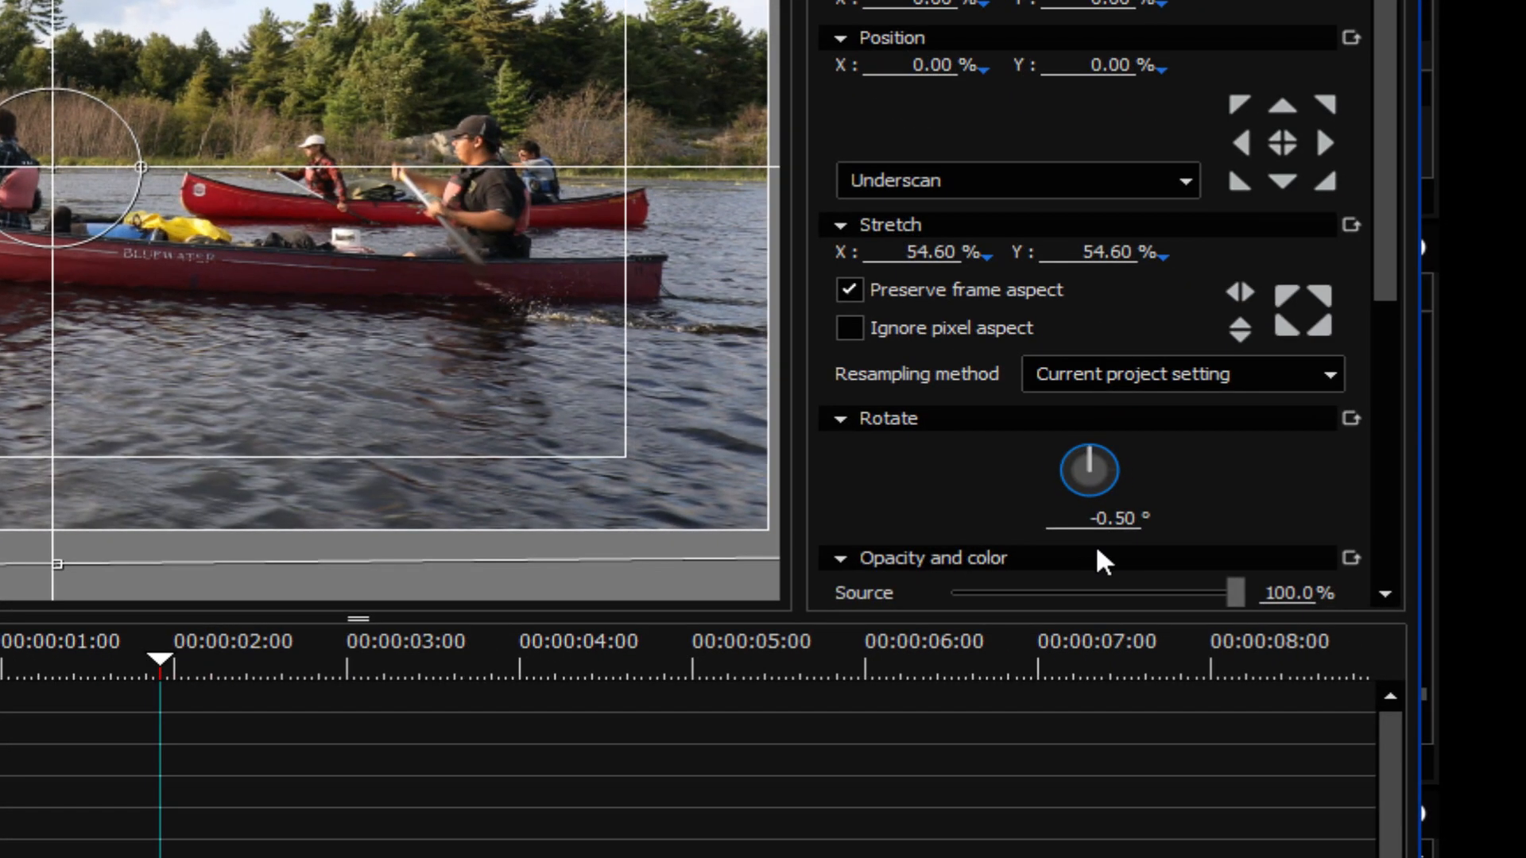
click(1133, 527)
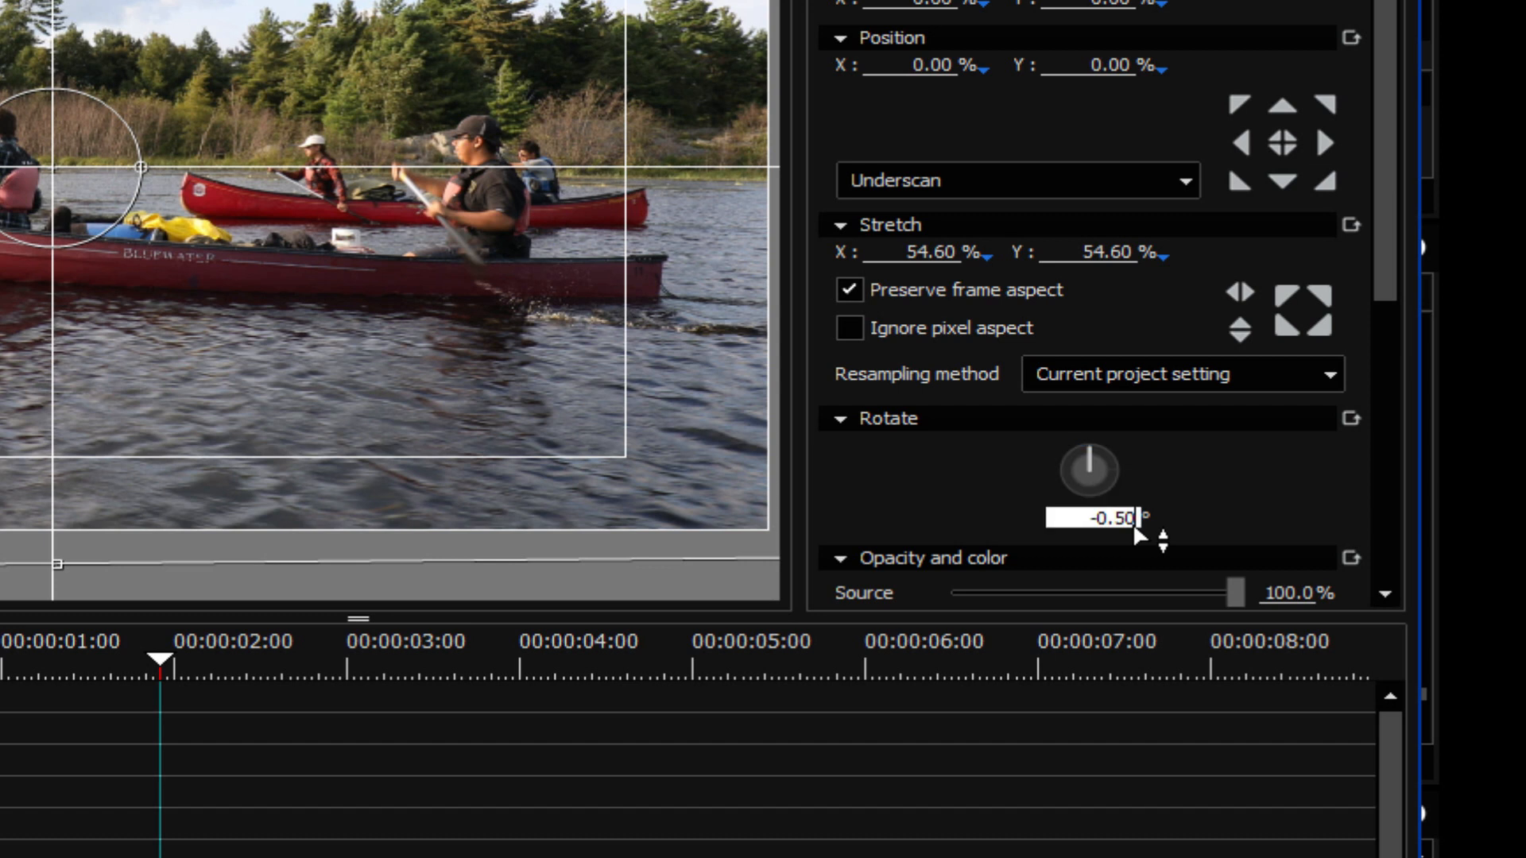
double_click(1136, 521)
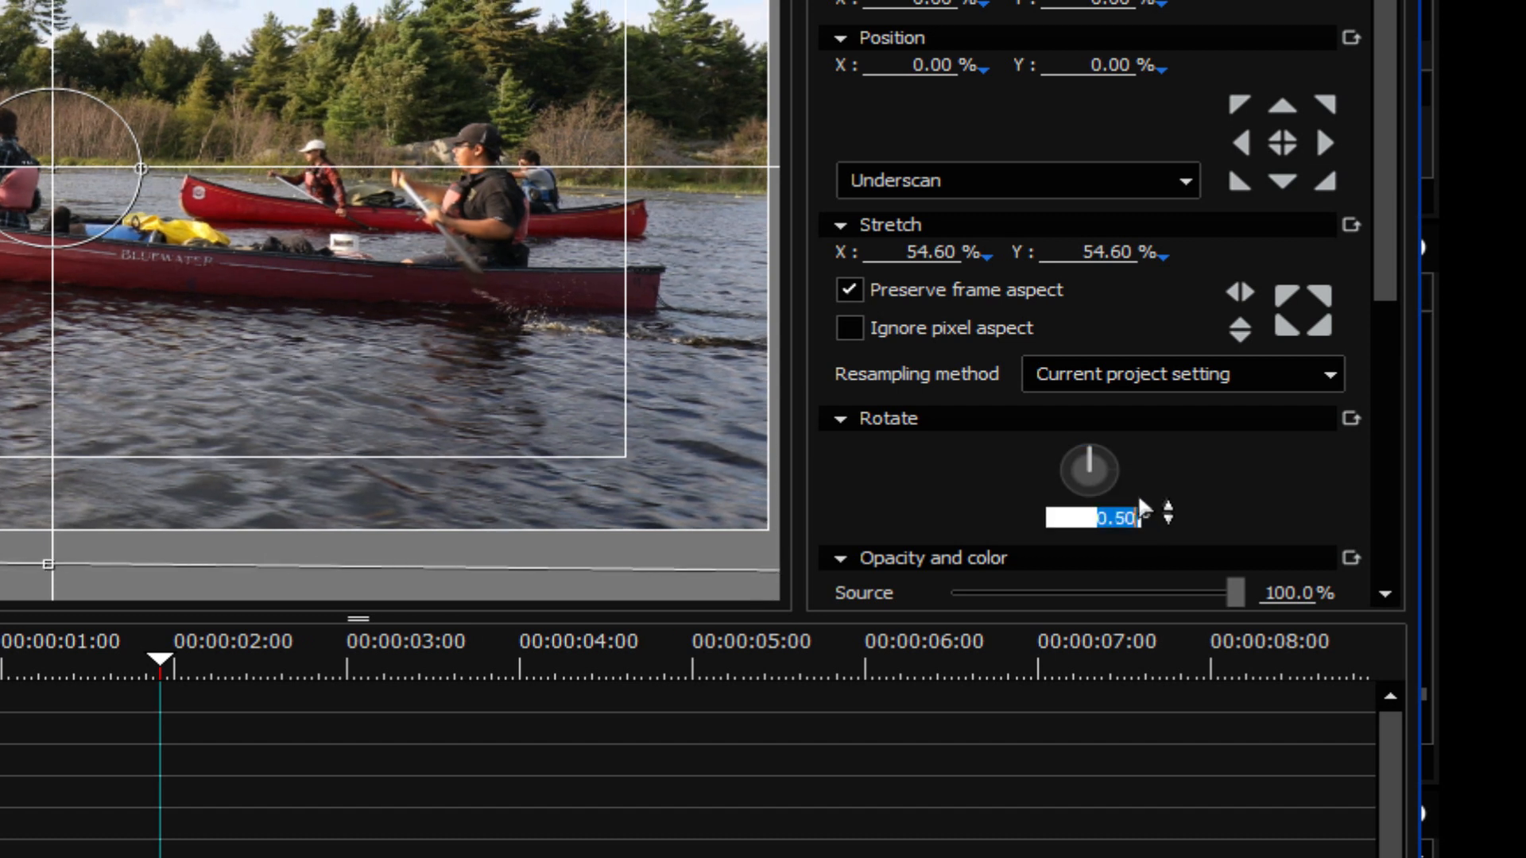
drag(1160, 539, 1180, 569)
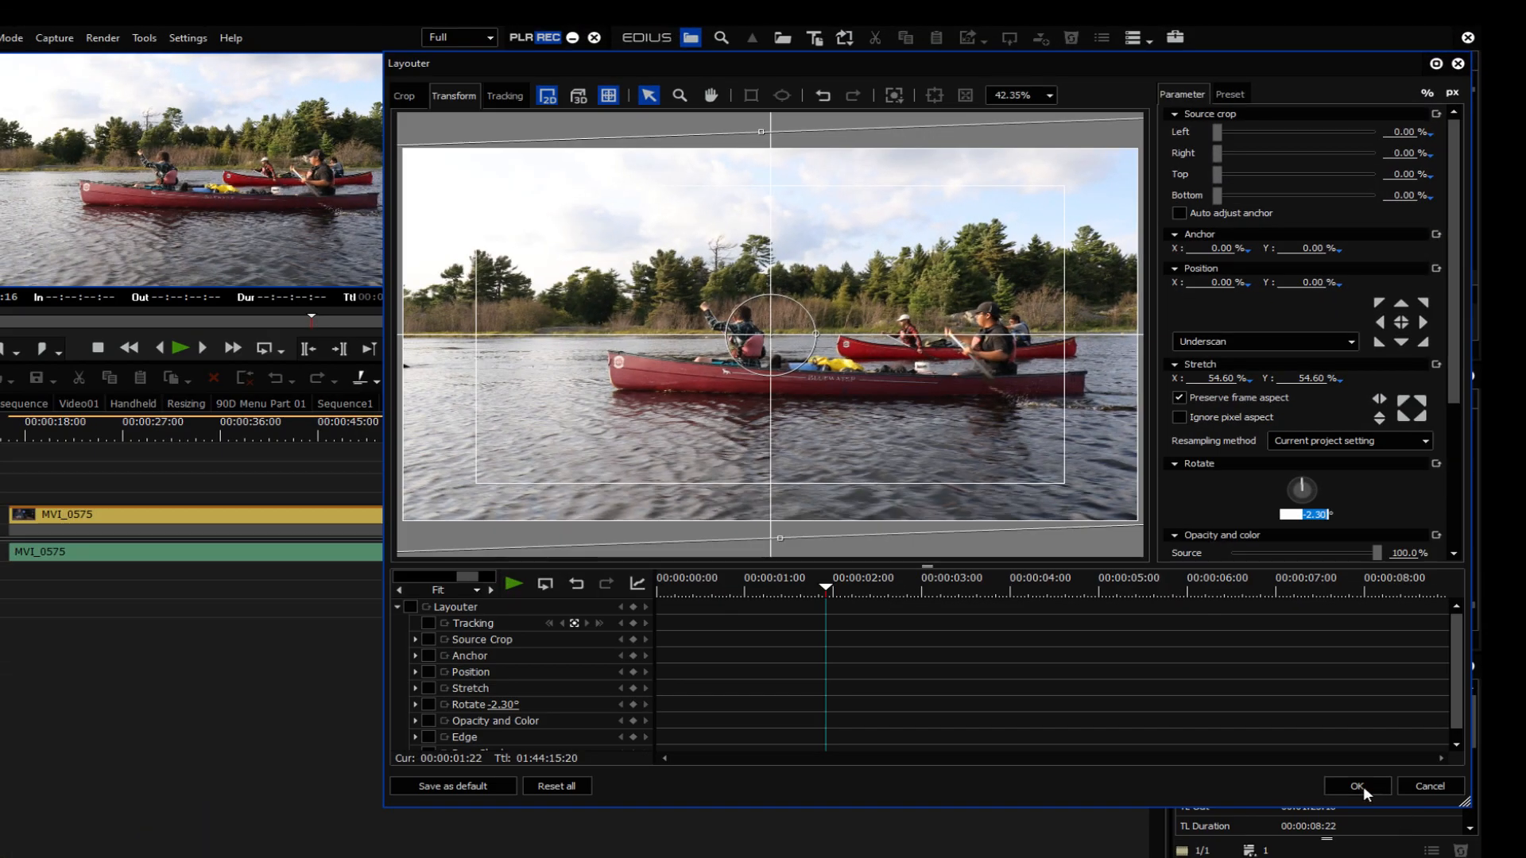
click(1357, 786)
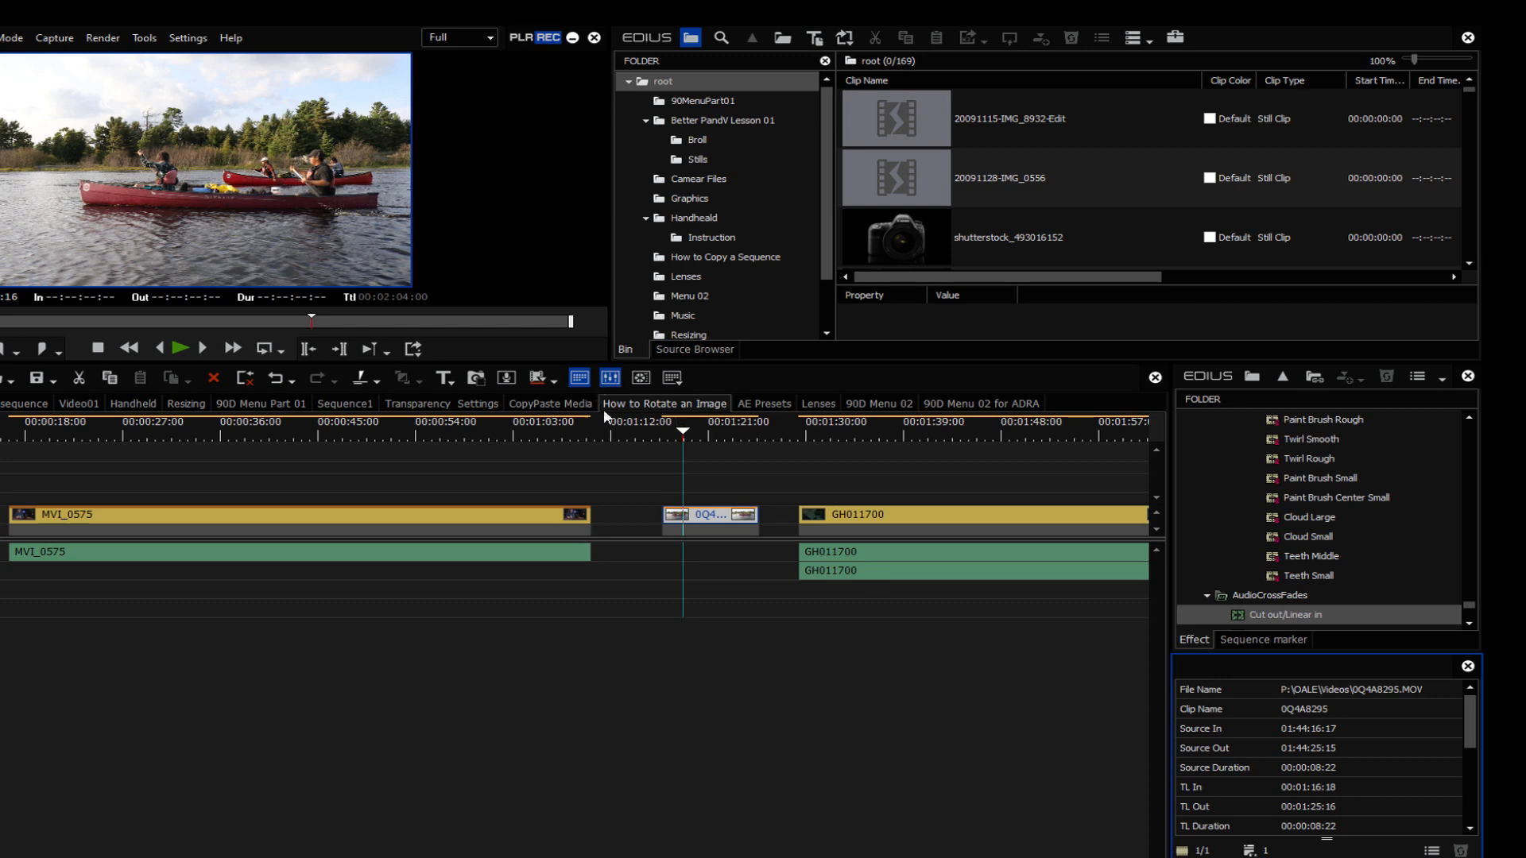
Place the playhead at 00:01:42:16 over the underwater clip GH011700 and open that clip in the Layouter.
drag(932, 433, 1176, 466)
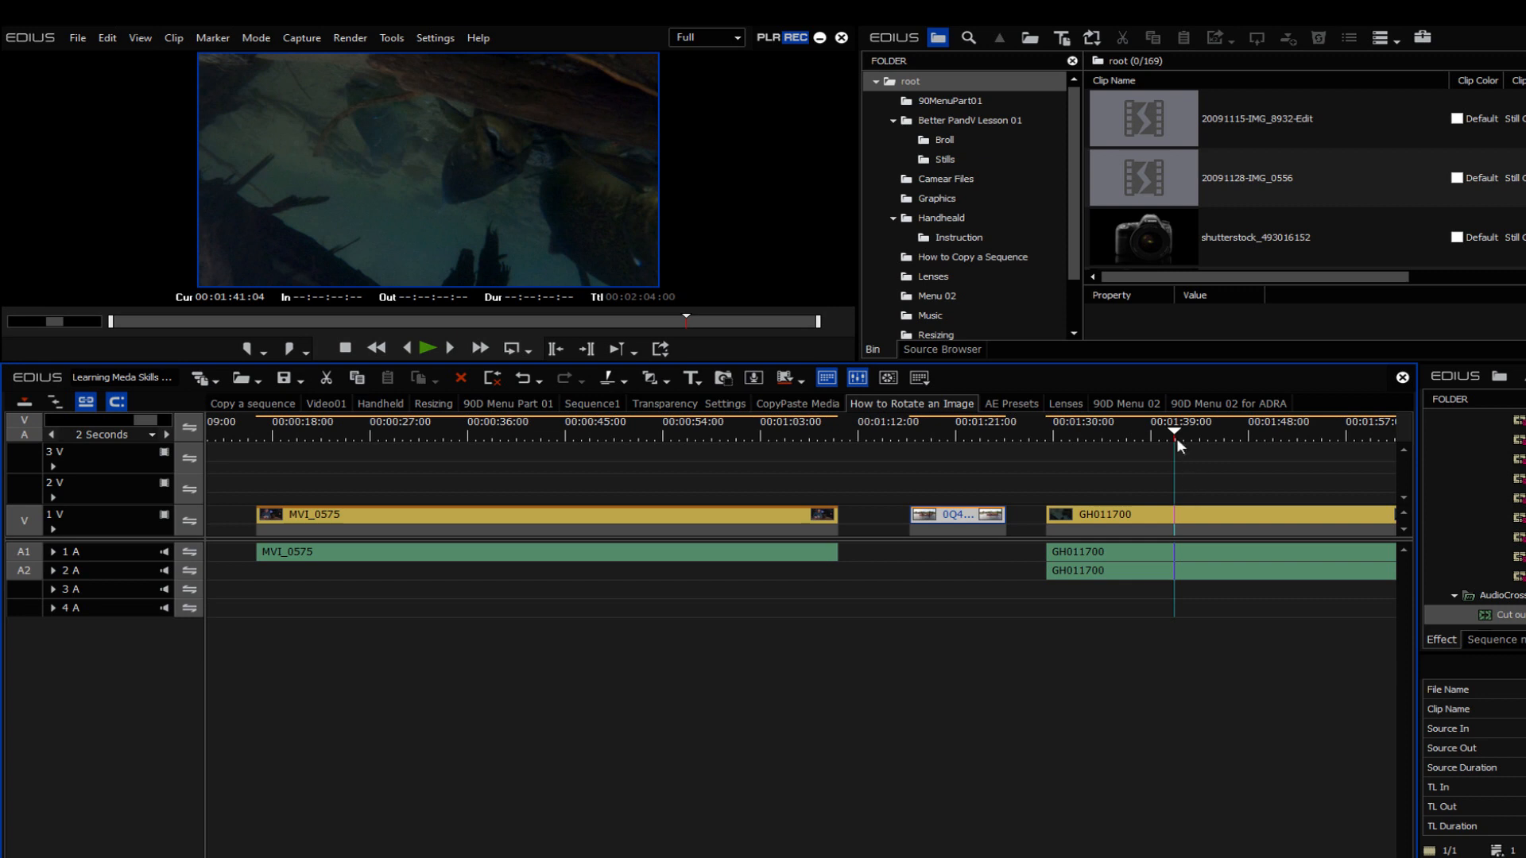
mouse_move(1175, 433)
mouse_down()
mouse_move(1128, 460)
mouse_move(1262, 456)
mouse_move(1189, 456)
mouse_up()
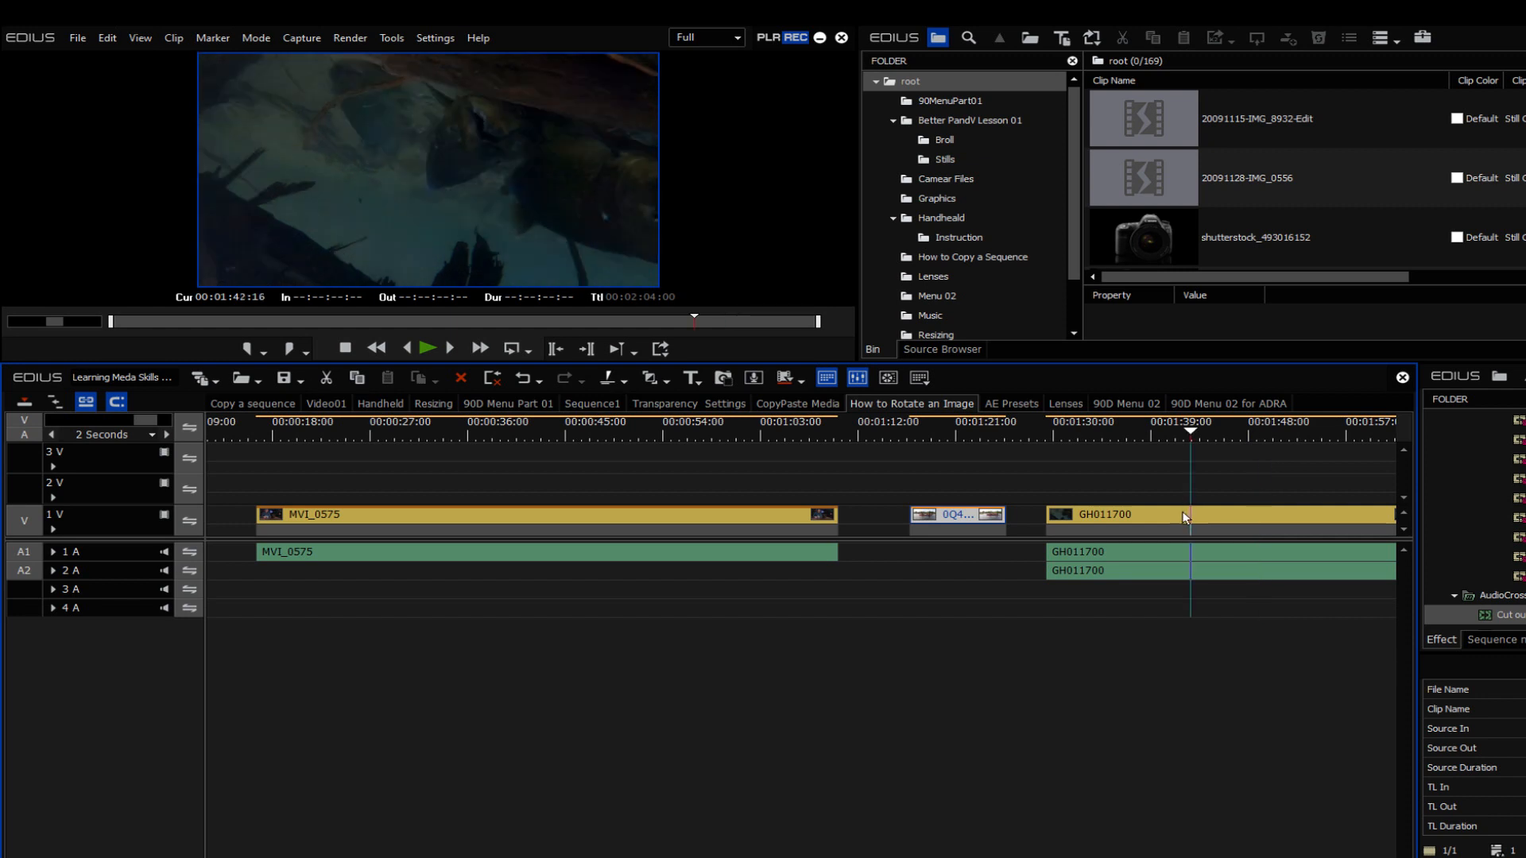
click(1225, 518)
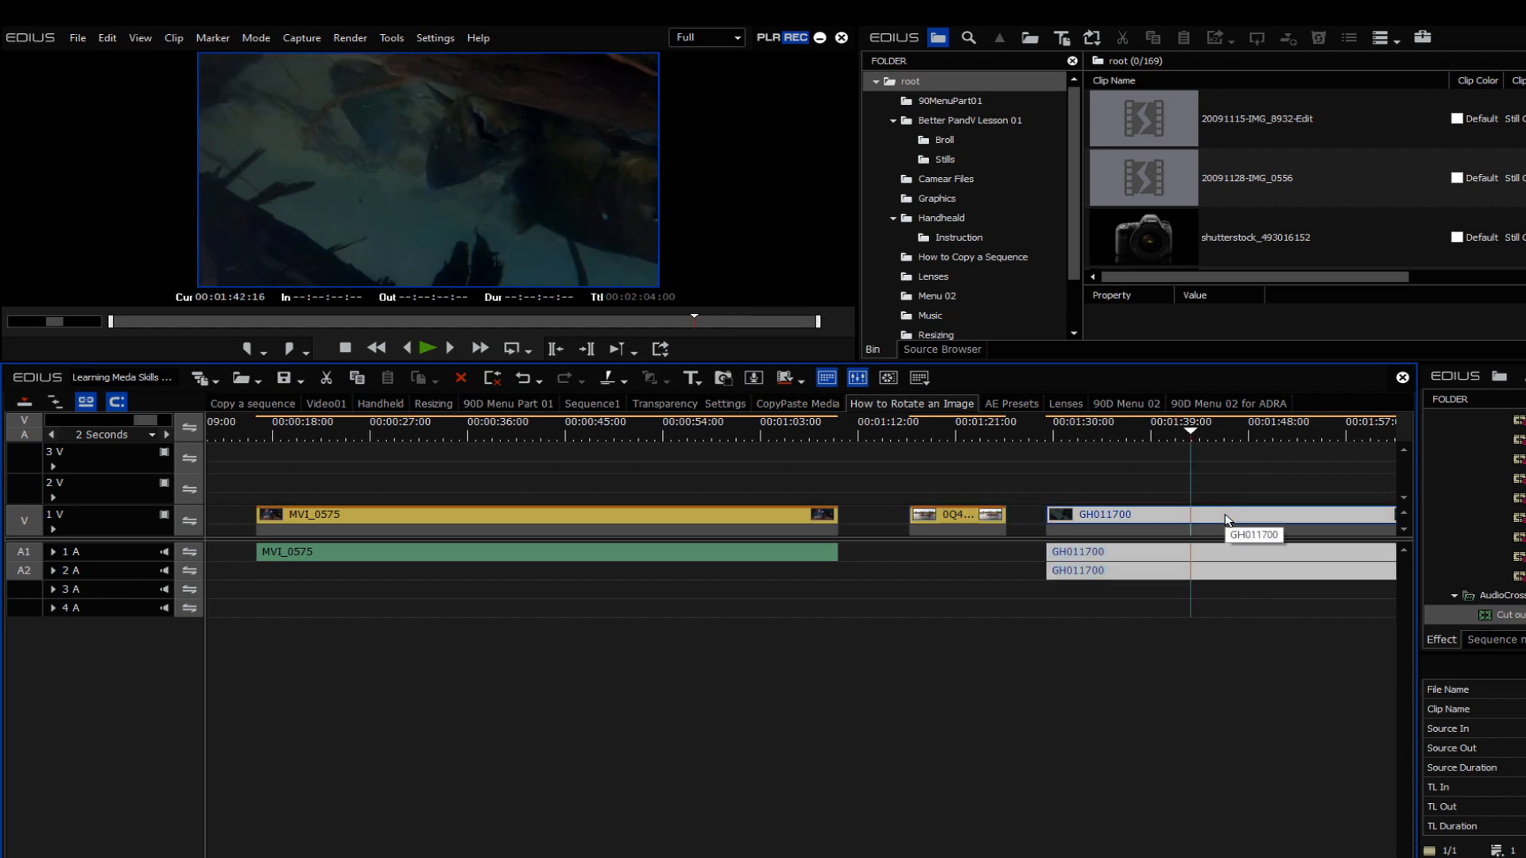
key(F7)
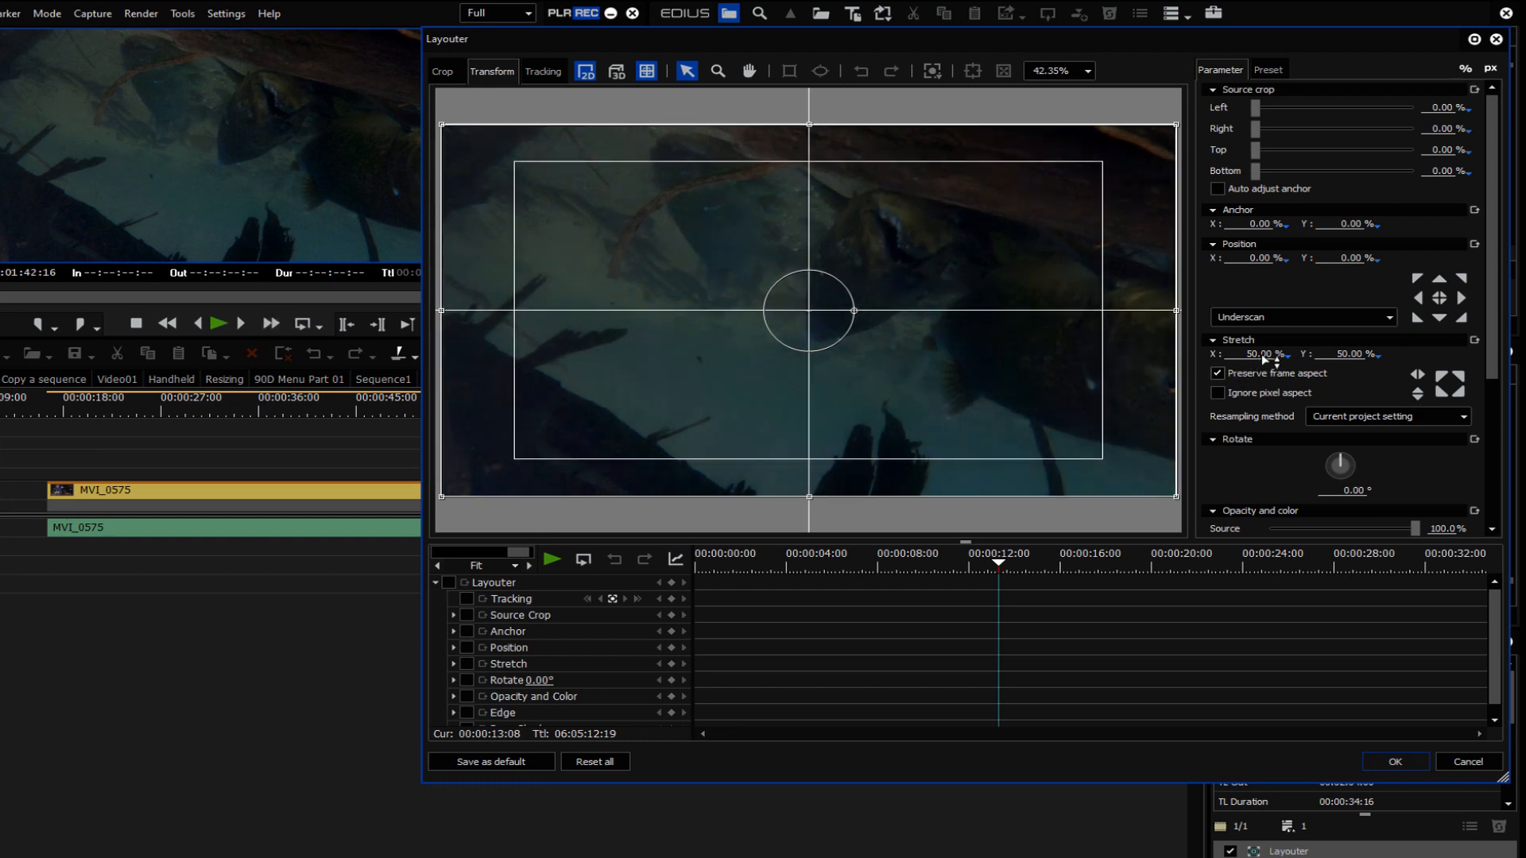
Rotate the underwater clip 180° and check the flipped picture at a frame further along.
drag(1359, 499, 1382, 626)
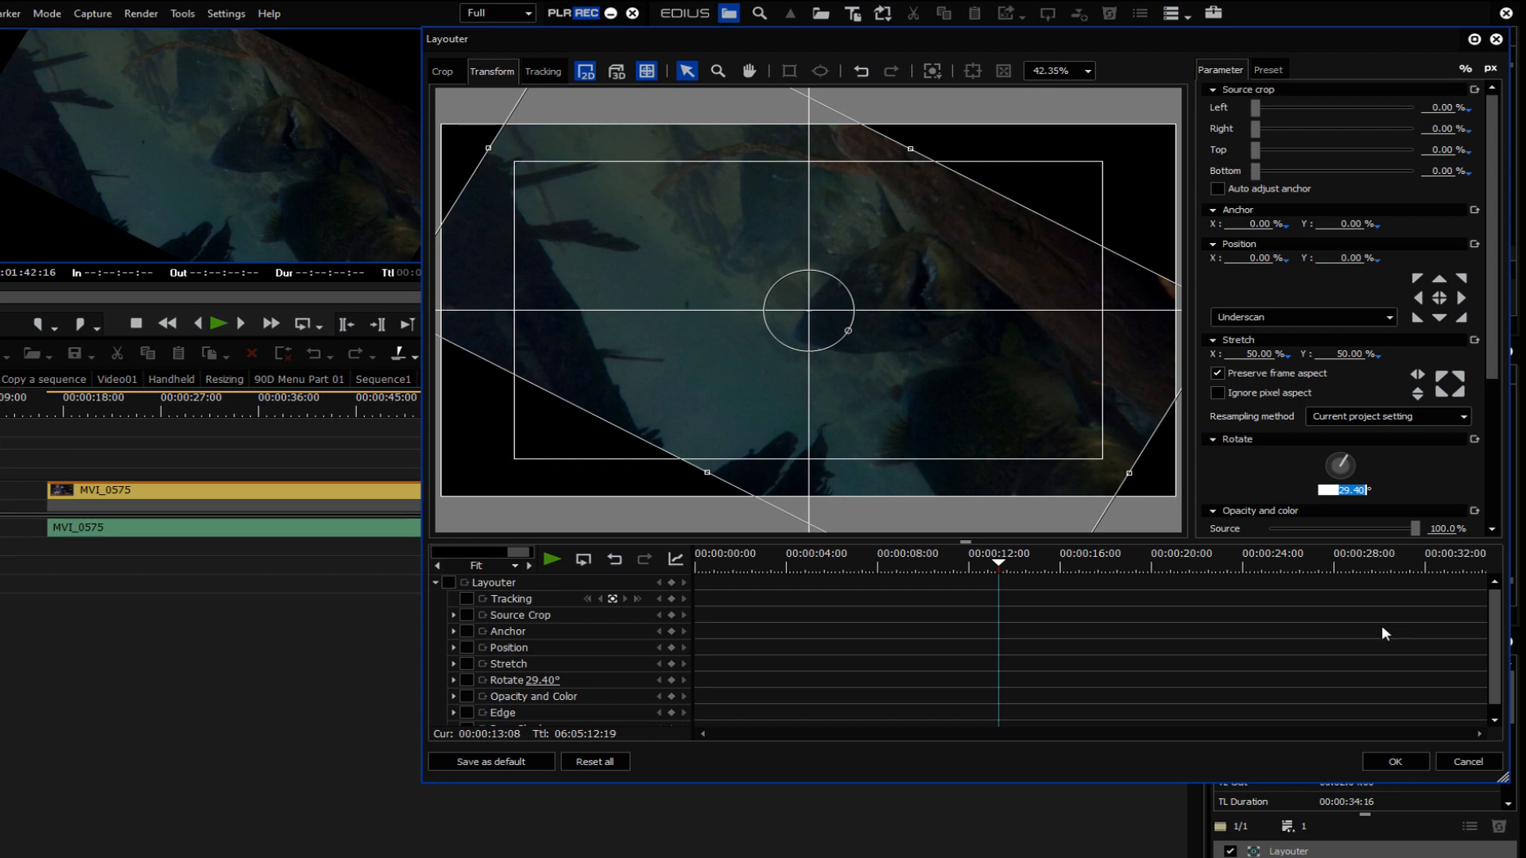
drag(1381, 627, 1375, 495)
text(180)
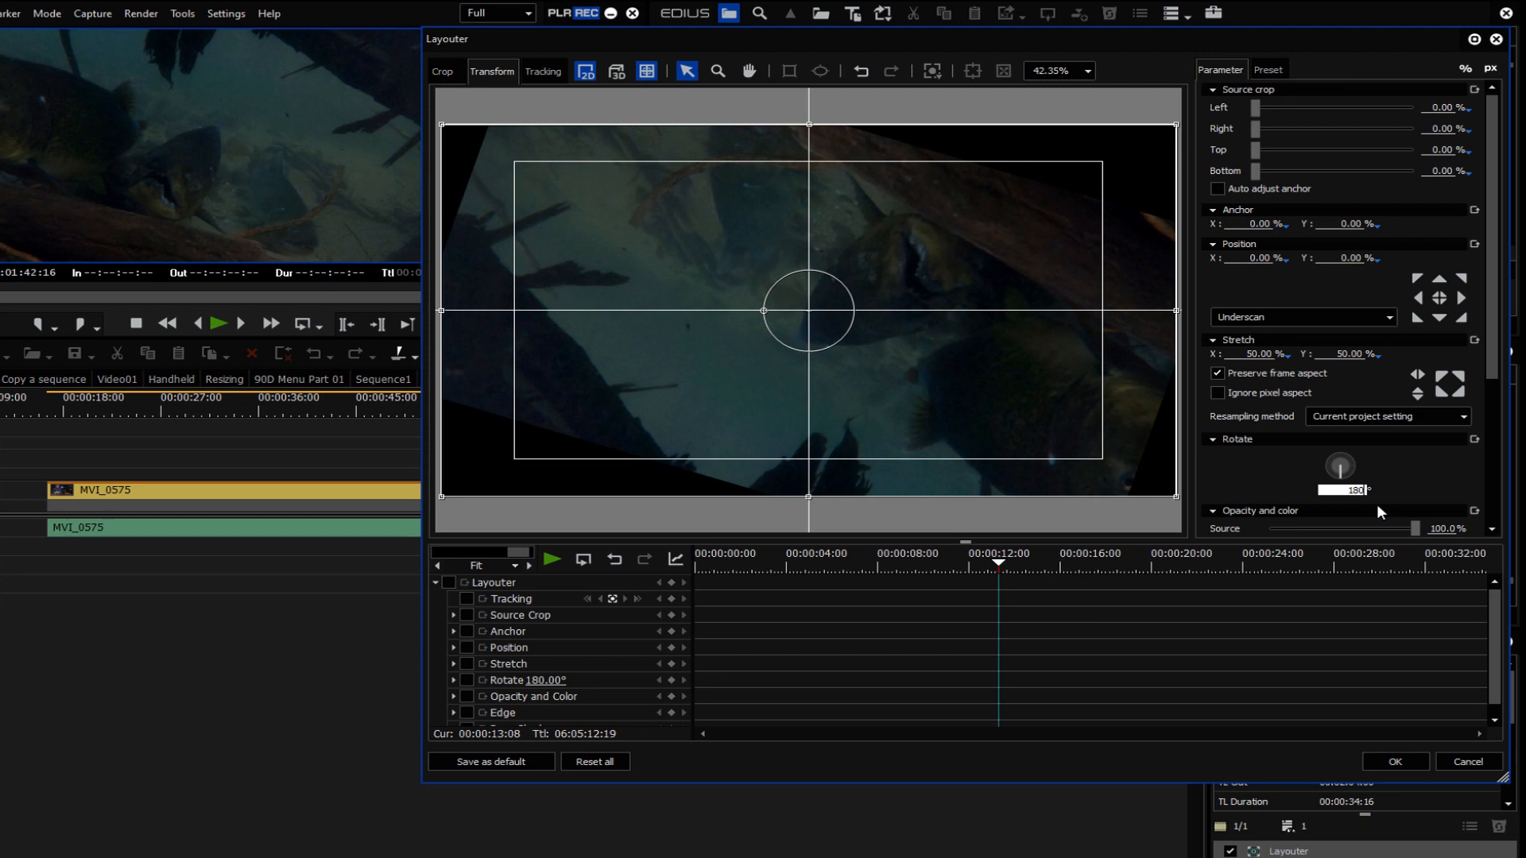
key(Return)
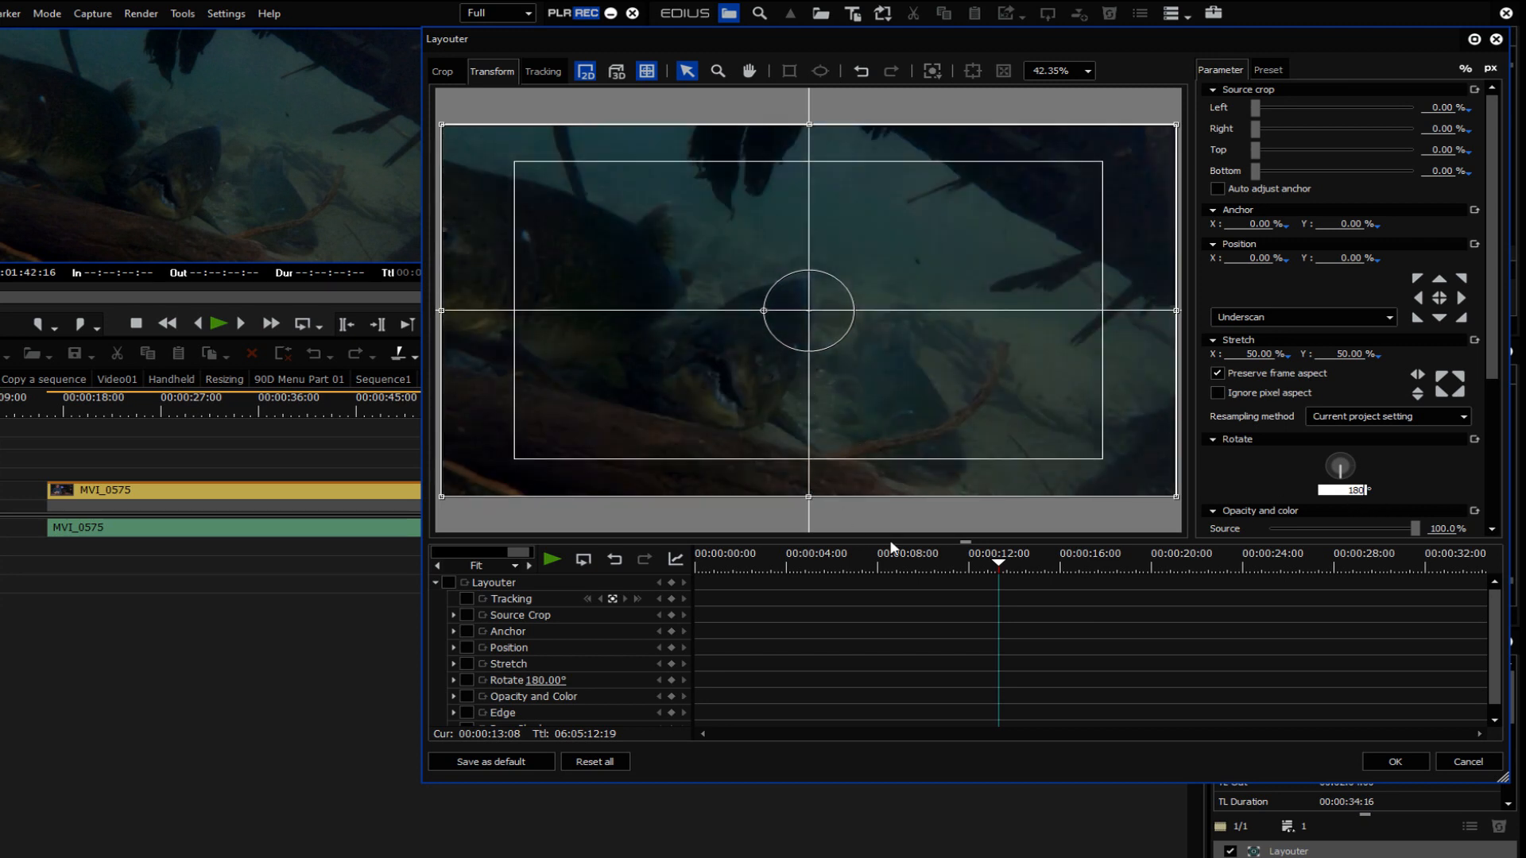
drag(999, 564, 1064, 583)
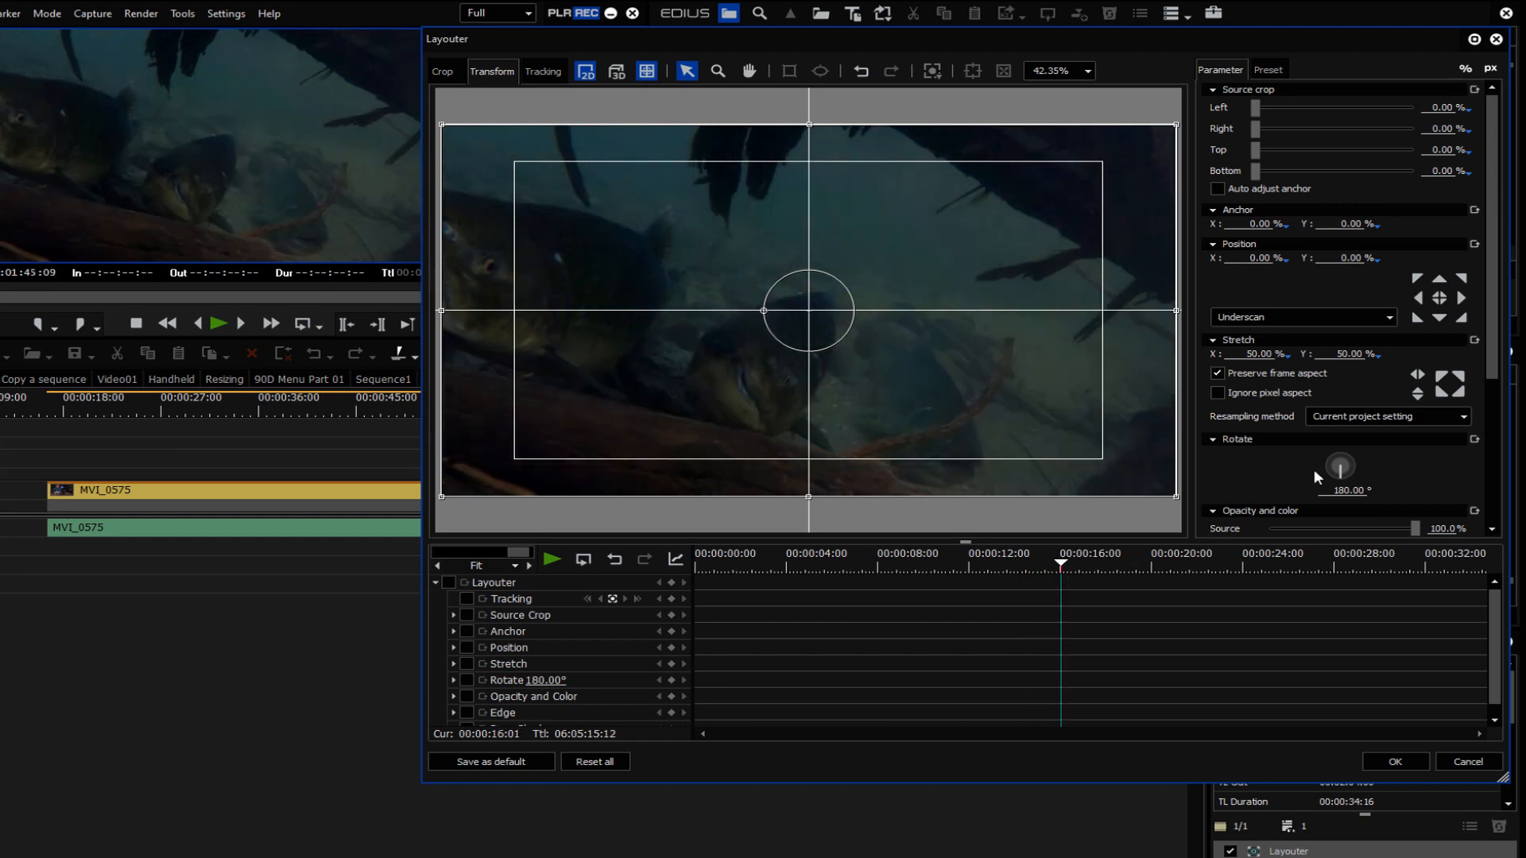
Set the underwater clip's rotation to 142.00° and enlarge its stretch to 99.90%.
click(1355, 493)
drag(1357, 497, 1485, 817)
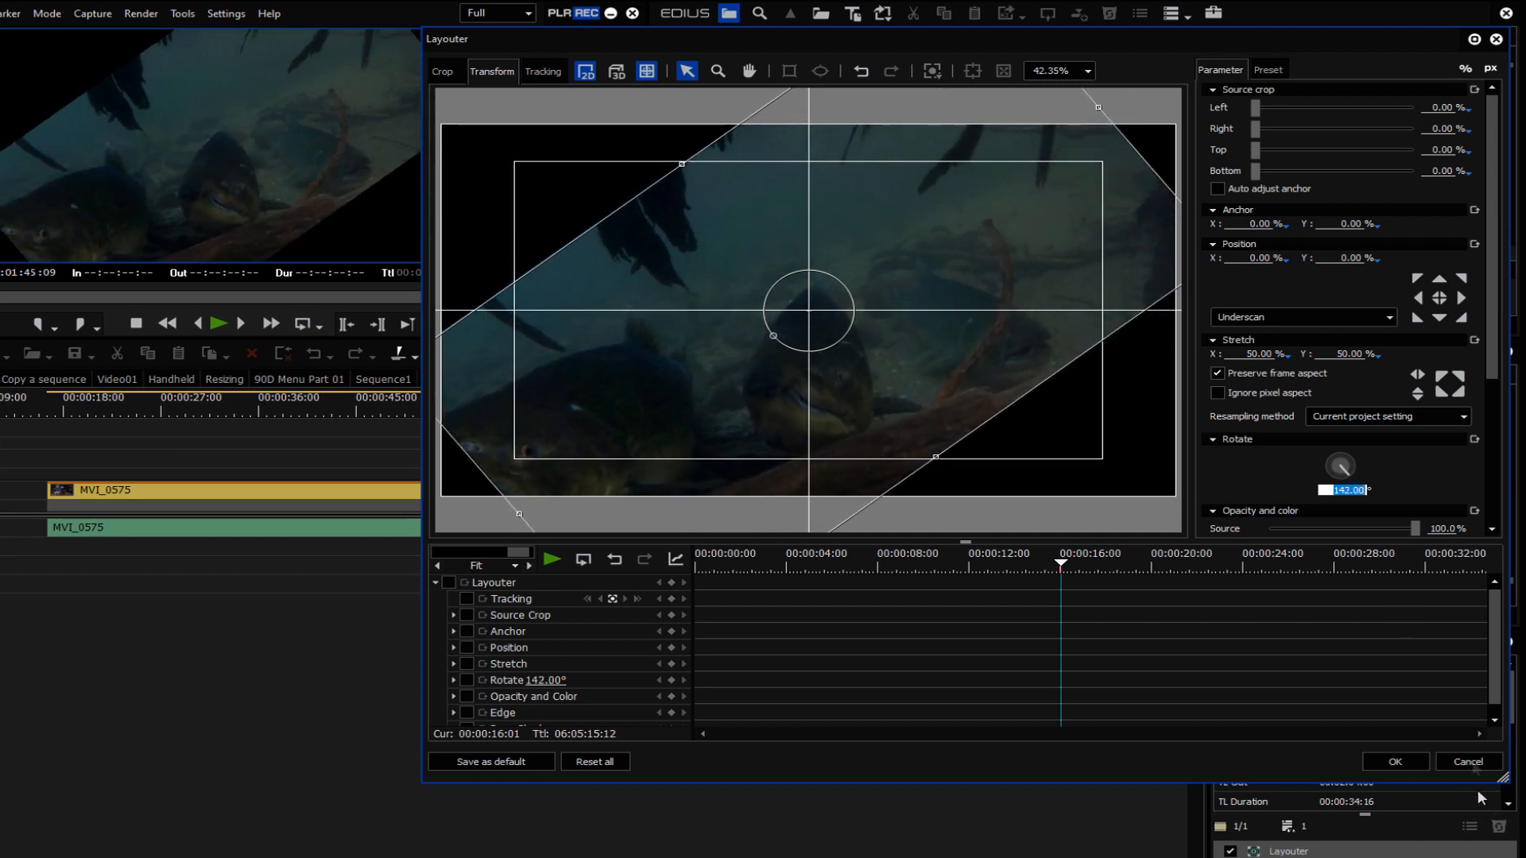
drag(1262, 360, 944, 291)
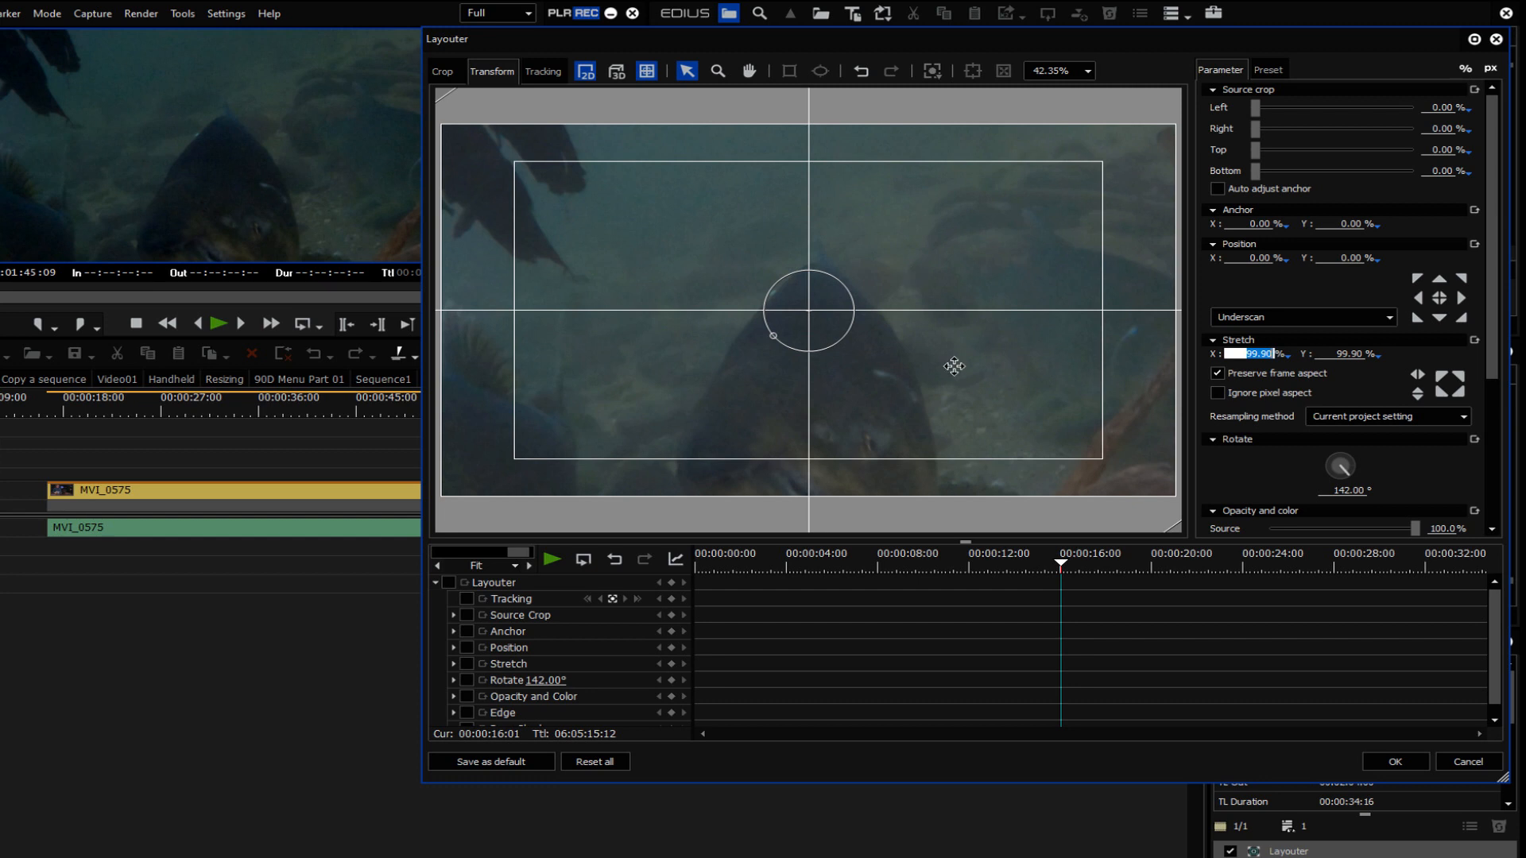
Reposition the underwater clip to X 31.97%, Y -44.60%, apply the layout, and review it on the timeline around 00:01:40:00.
drag(954, 365, 928, 408)
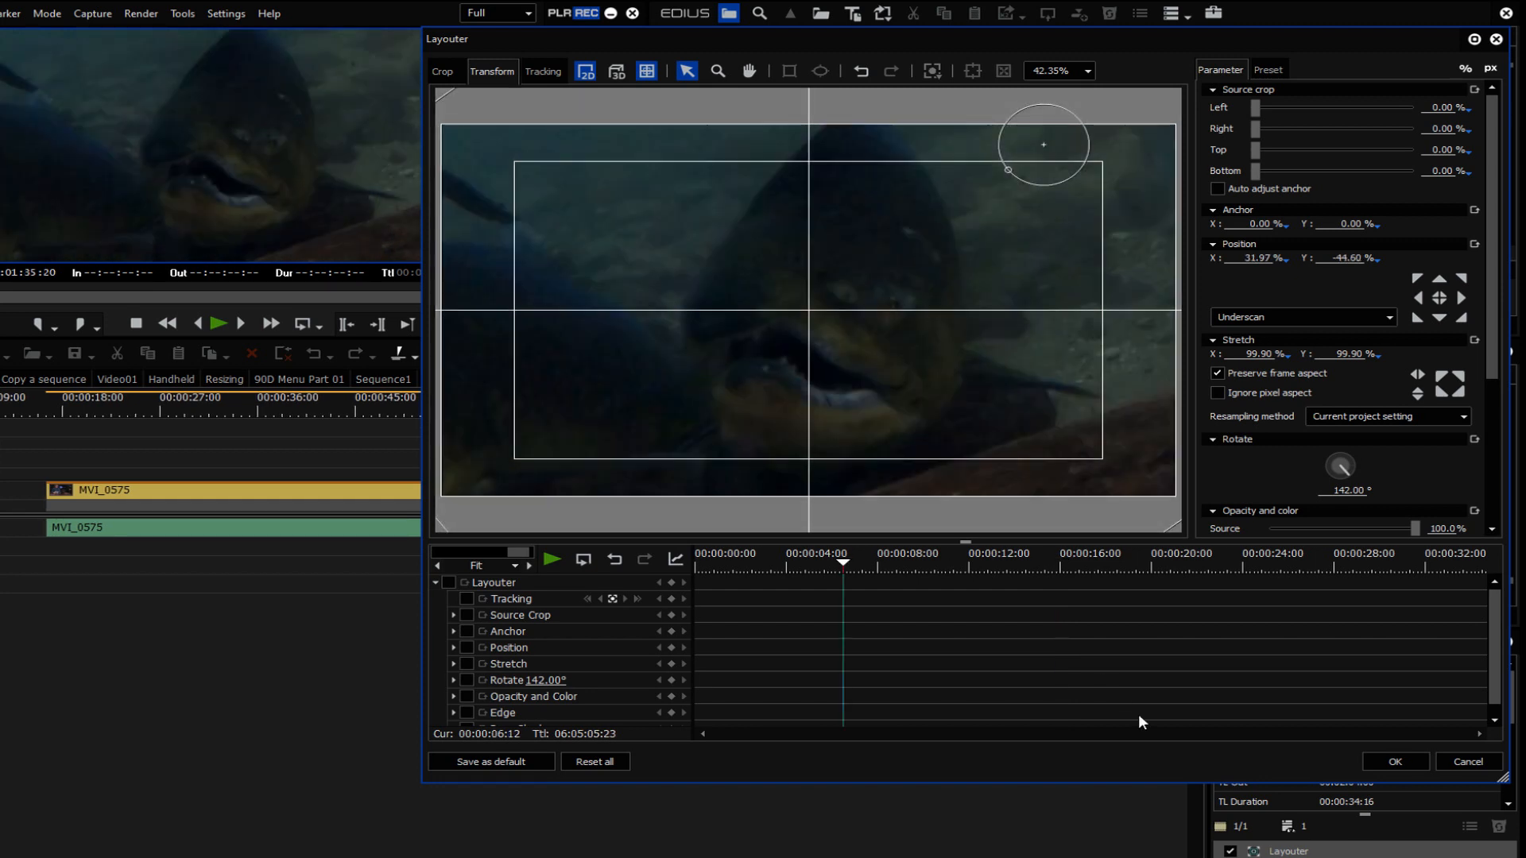
click(1395, 761)
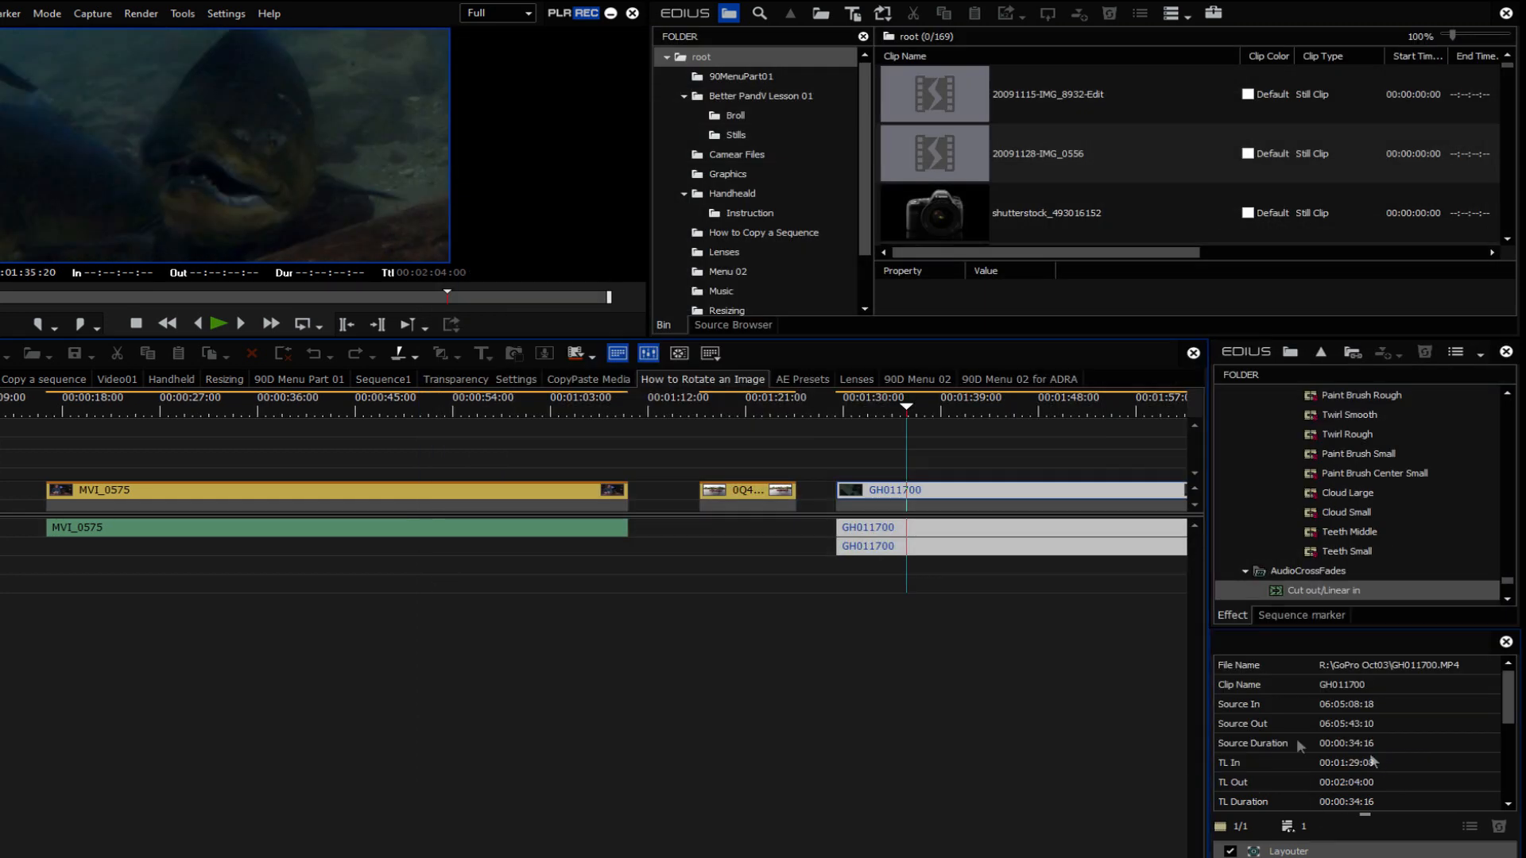
drag(899, 407, 950, 449)
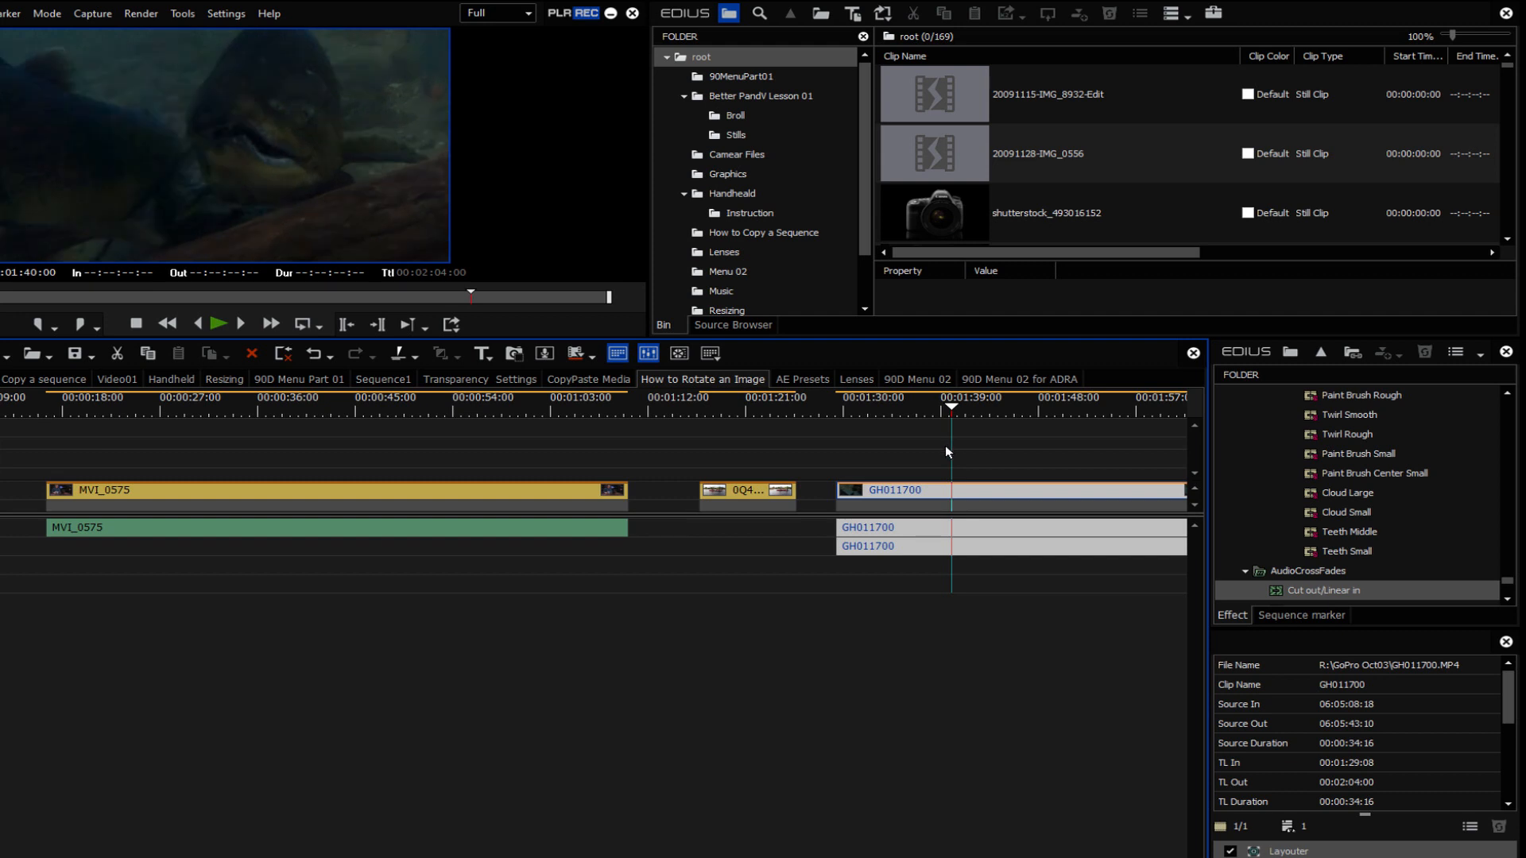